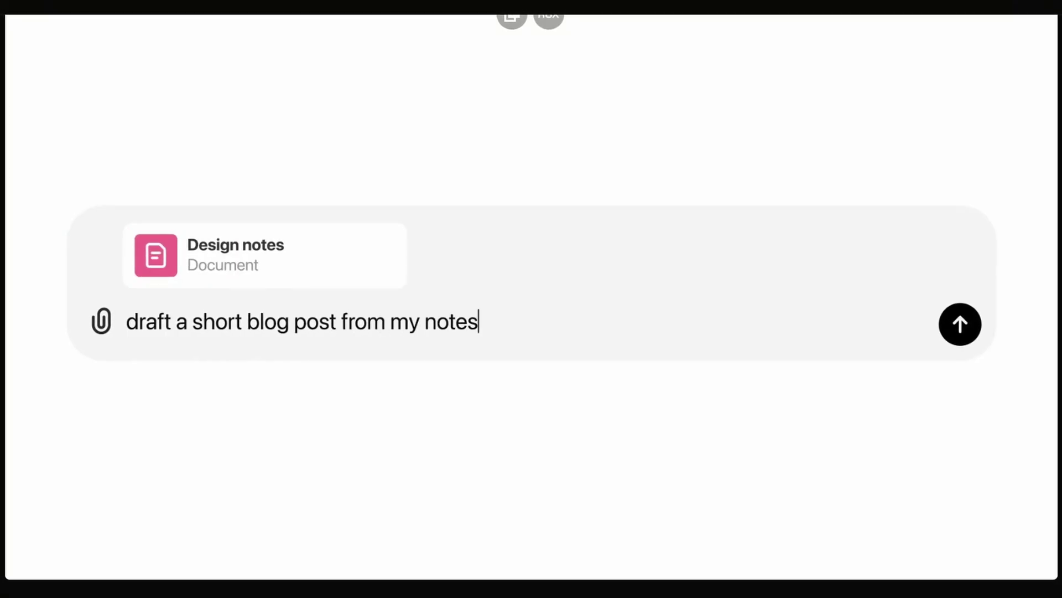
- Send the prompt asking for a short blog post drafted from the attached Design notes
key(Return)
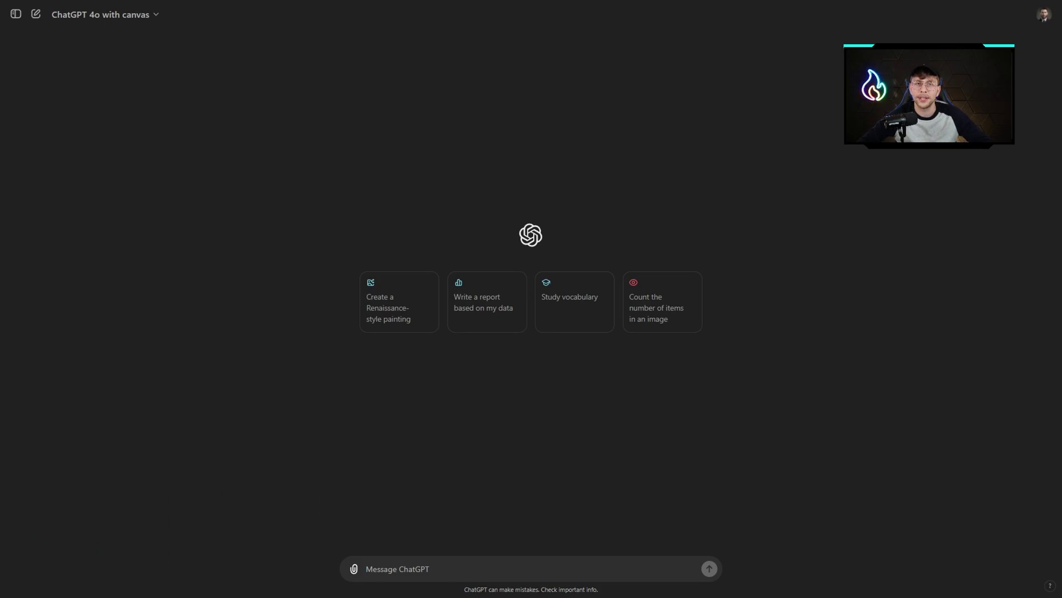
- Paste and send the prompt requesting creative workshop ideas on future technologies and AI
text(I'm planning a workshop about future technologies and AI innovations. Can you help brainstorm some unique and creative session ideas, interactive activities, and topics that will engage participants? The goal is to not only educate but also inspire participants to think outside the box and apply these technologies in practical ways)
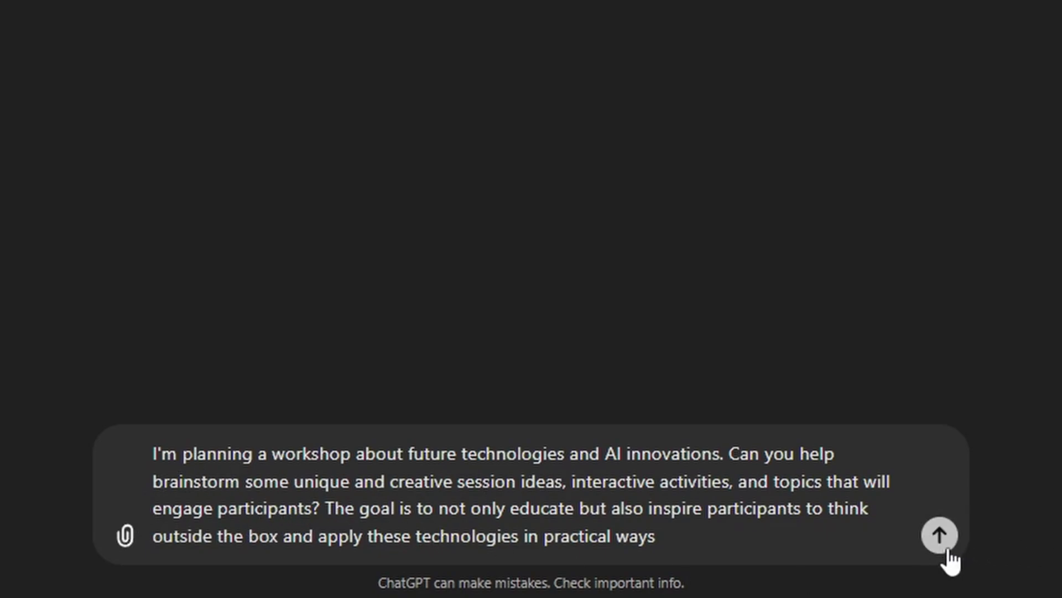
click(763, 561)
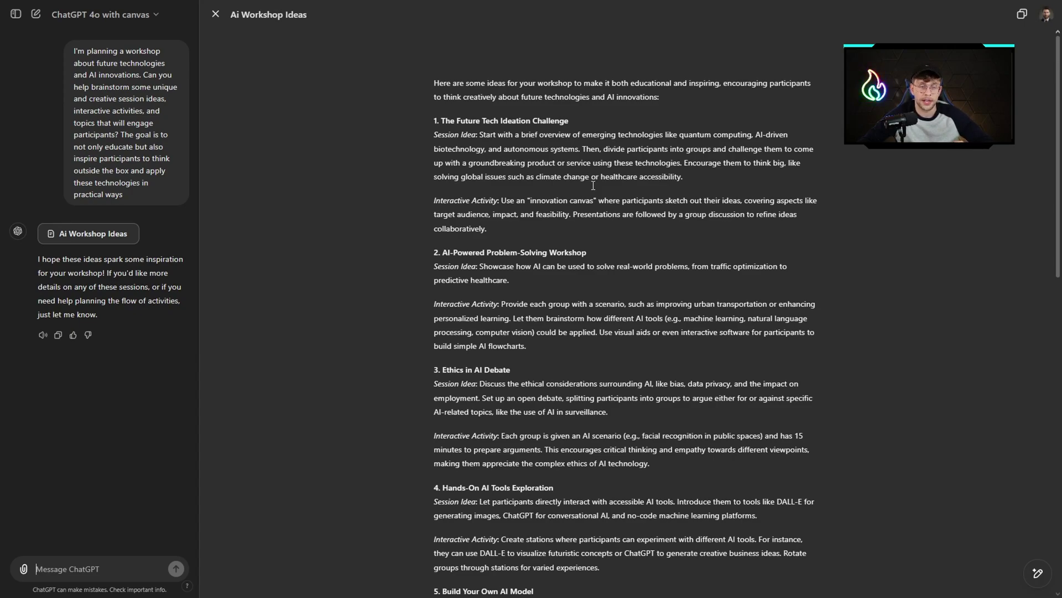
- Delete the climate change and healthcare examples ending section 1's session idea
mouse_move(684, 177)
mouse_down()
mouse_move(763, 136)
mouse_move(440, 139)
mouse_move(670, 177)
mouse_move(516, 182)
mouse_up()
key(BackSpace)
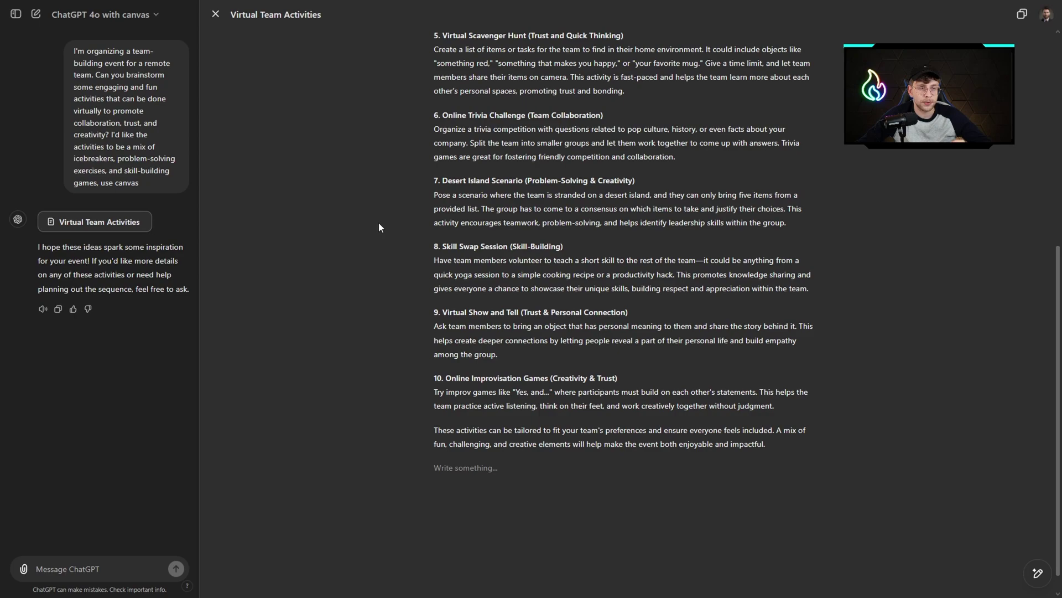
- Ask 'What are the' engaging, fun virtual activities that promote collaboration, trust and creativity, reusing earlier prompt wording
scroll(596, 178, up, 4)
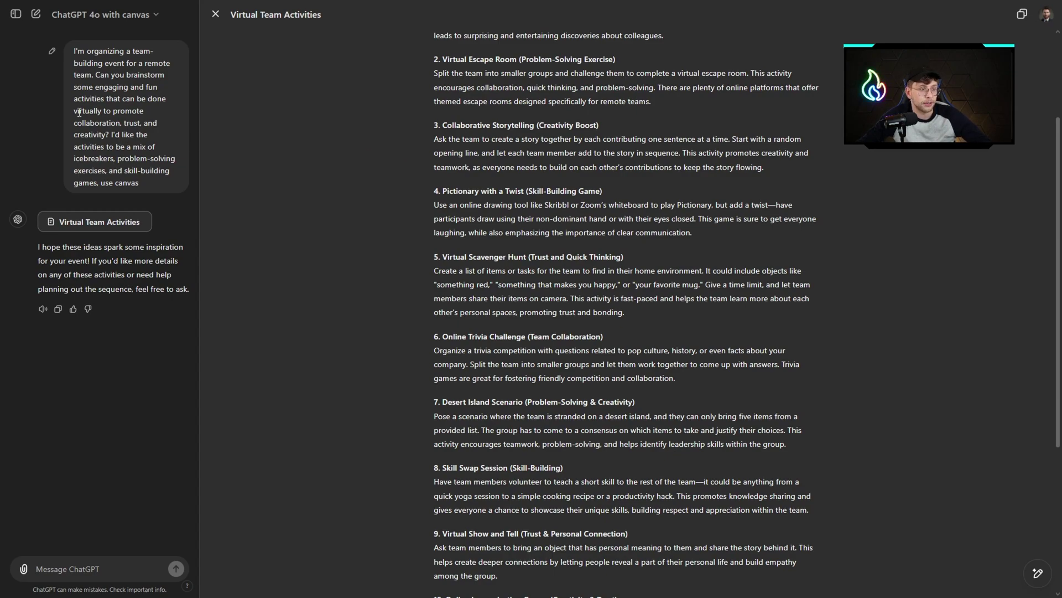
click(78, 569)
text(What are the)
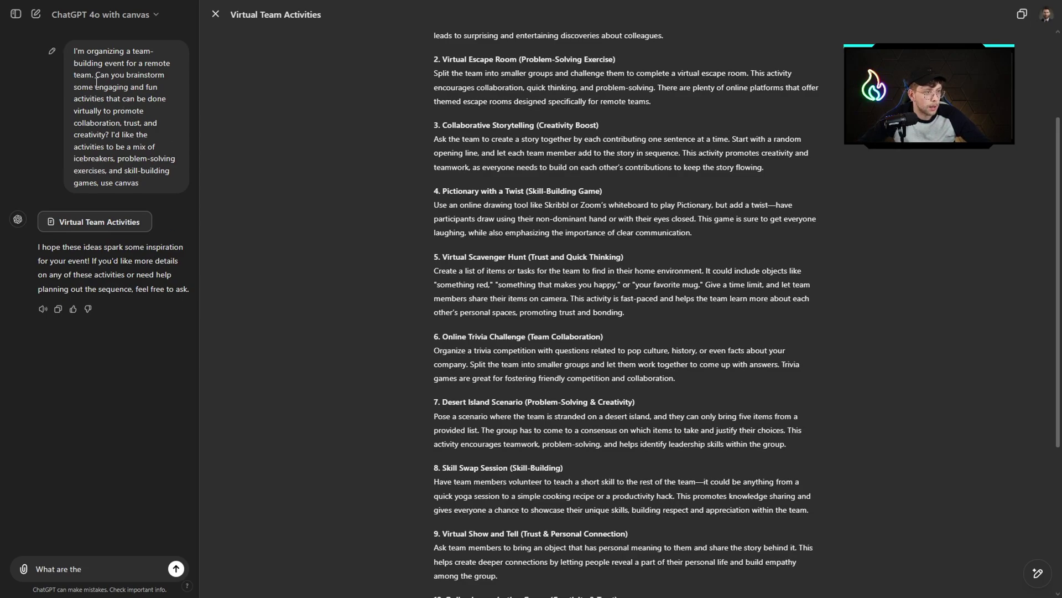
drag(96, 86, 107, 135)
click(108, 573)
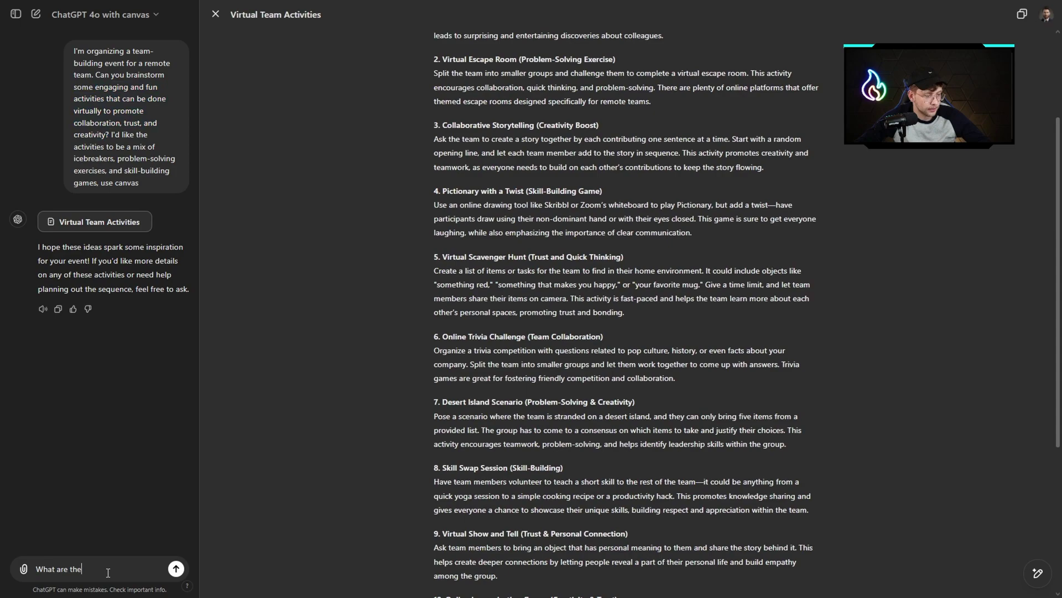
text(engaging and fun activities that can be done virtually to promote collaboration, trust, and creativity?)
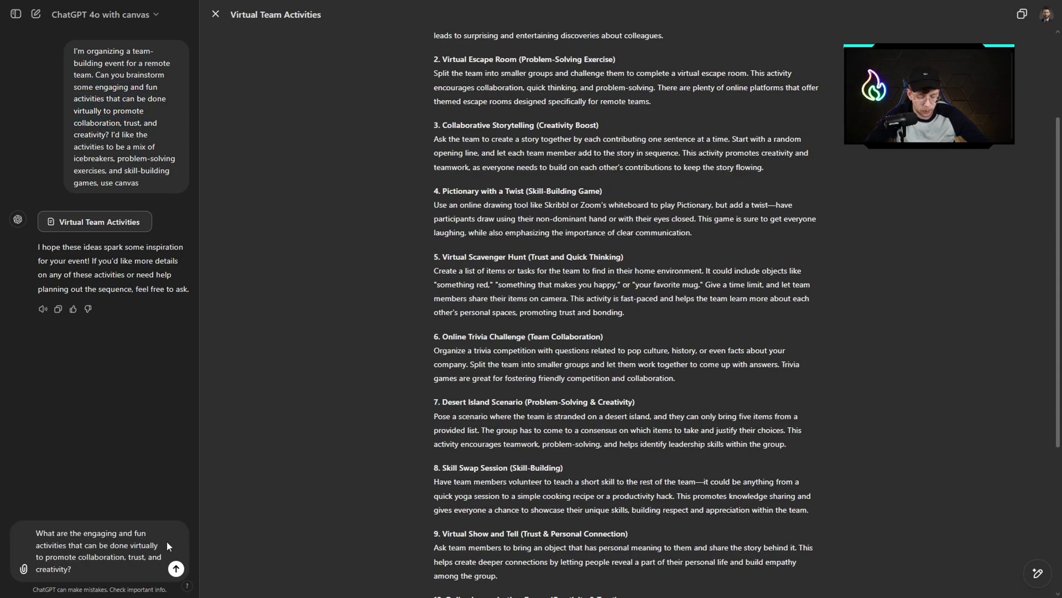
key(Return)
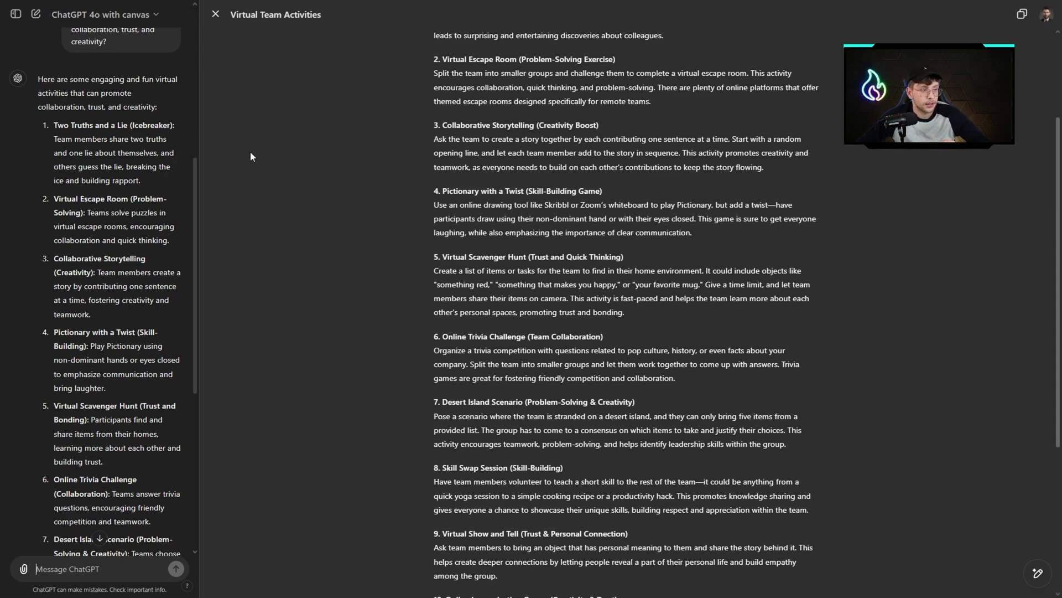
- Copy the reply's Pictionary with a Twist summary into the canvas after item 2's paragraph
scroll(117, 165, up, 2)
scroll(166, 149, down, 4)
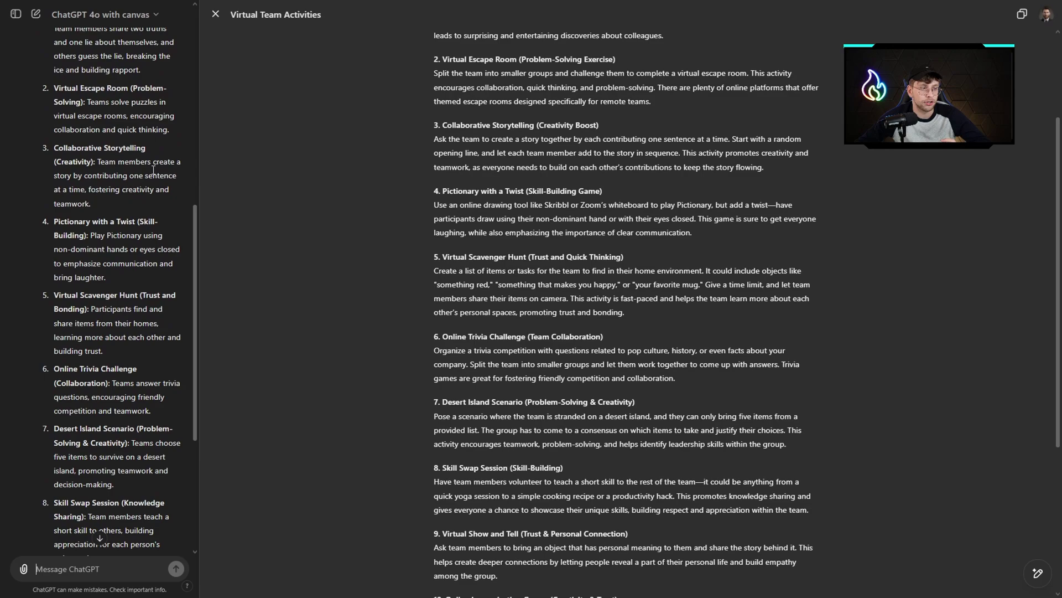
scroll(487, 284, up, 3)
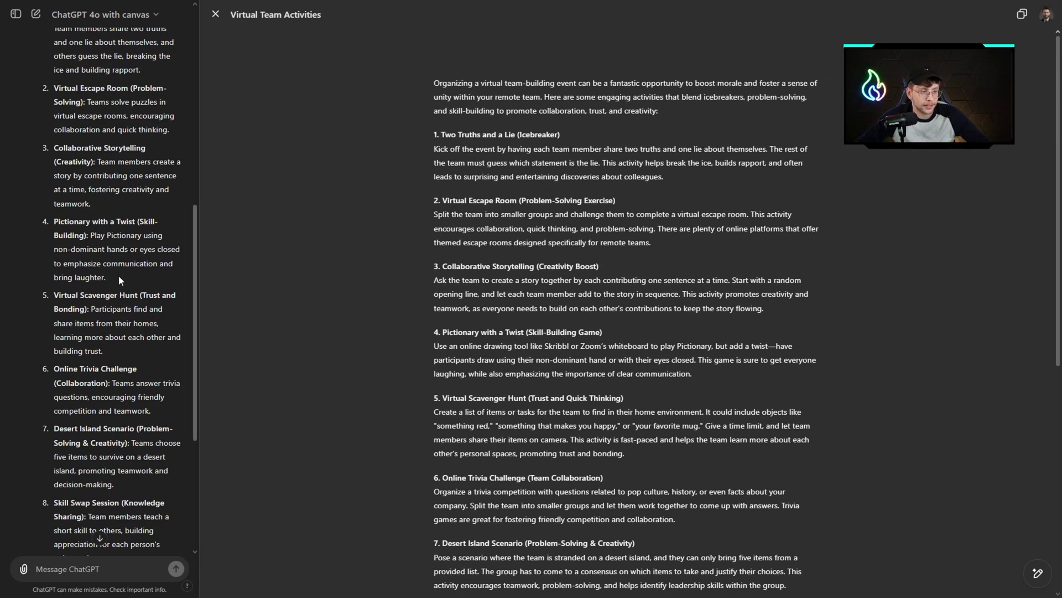
drag(121, 280, 56, 225)
key(ctrl+c)
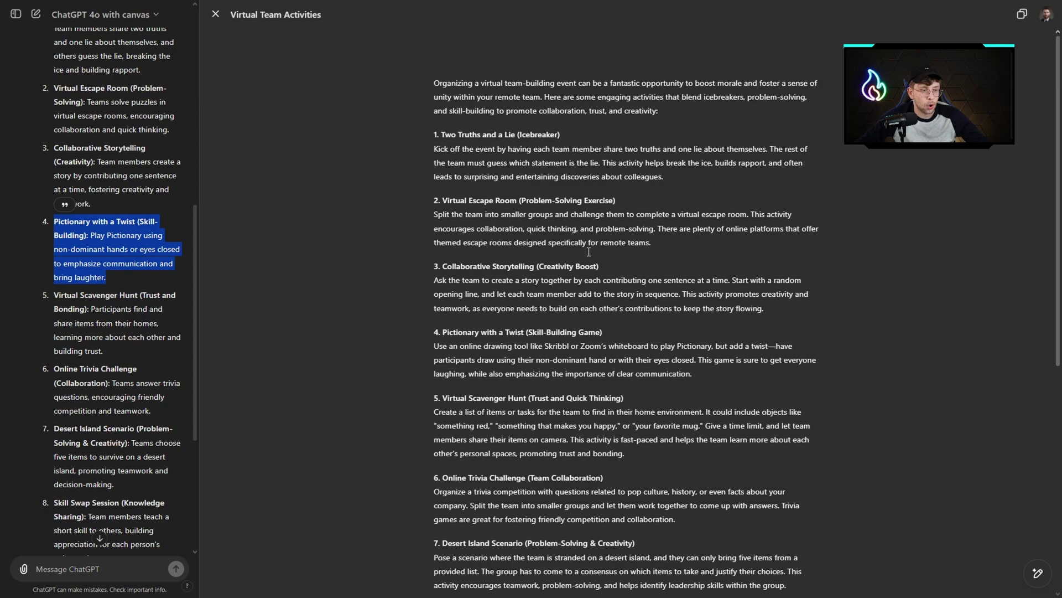
click(673, 247)
key(ctrl+v)
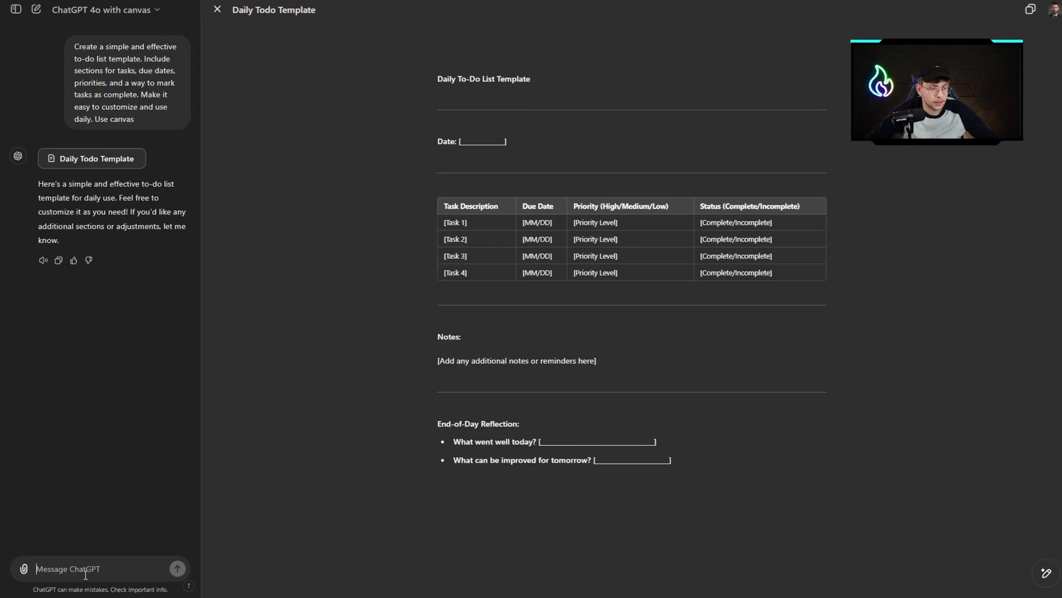
- Draft a request to add four prioritised tasks: feed the dog, client meeting, website SEO, email to boss
text(i have f)
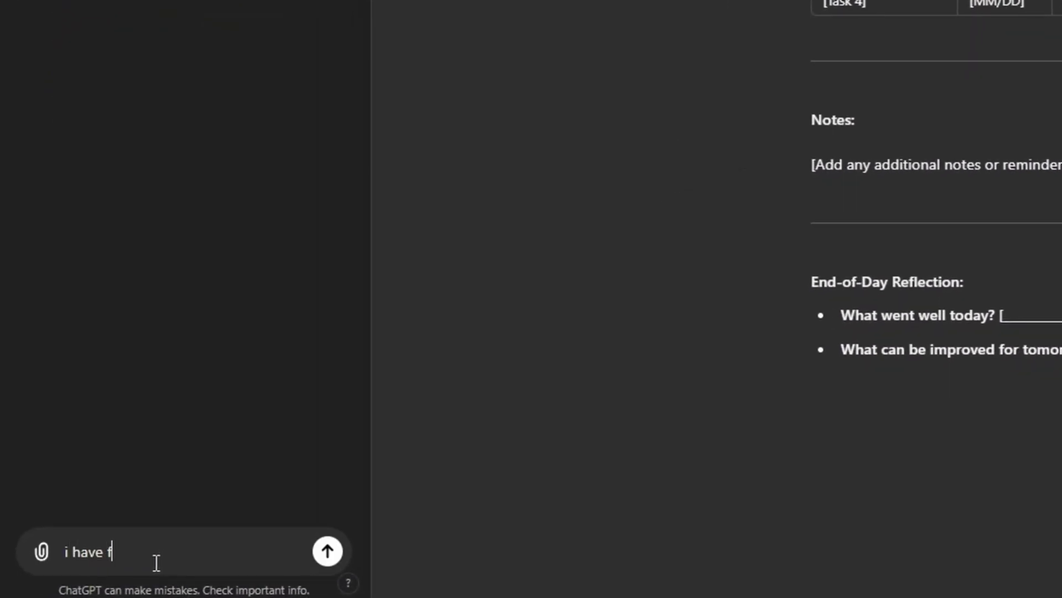
text(or tasks to include in the table.)
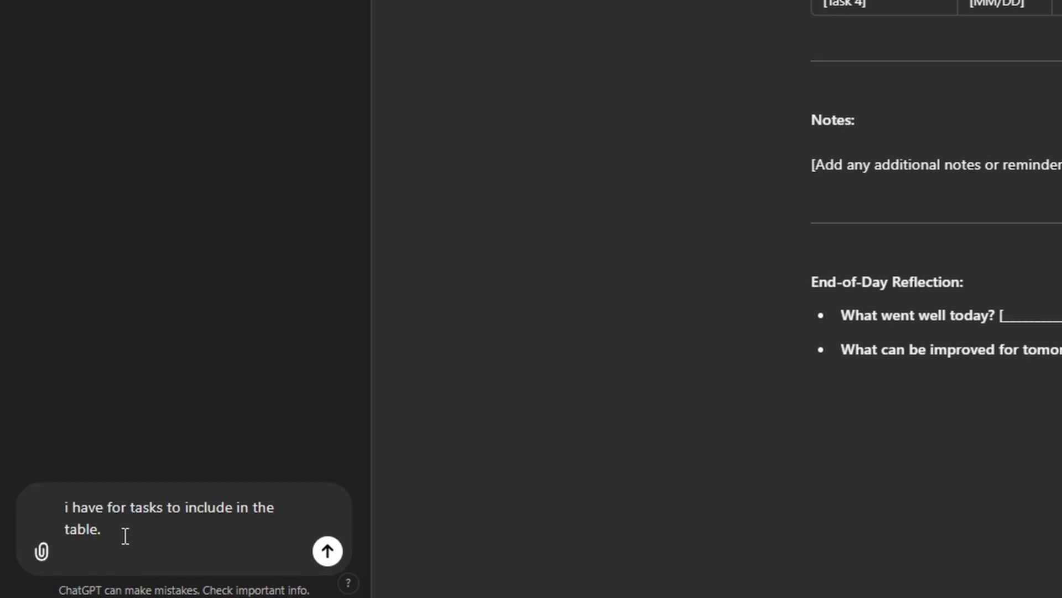
text( decide about priority )
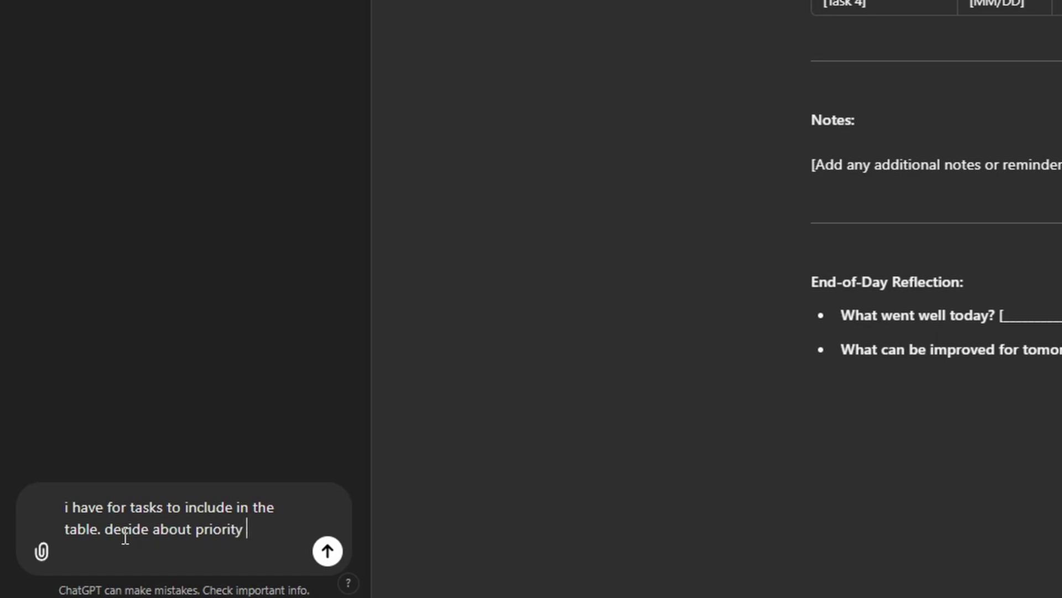
text(.)
key(shift+Return)
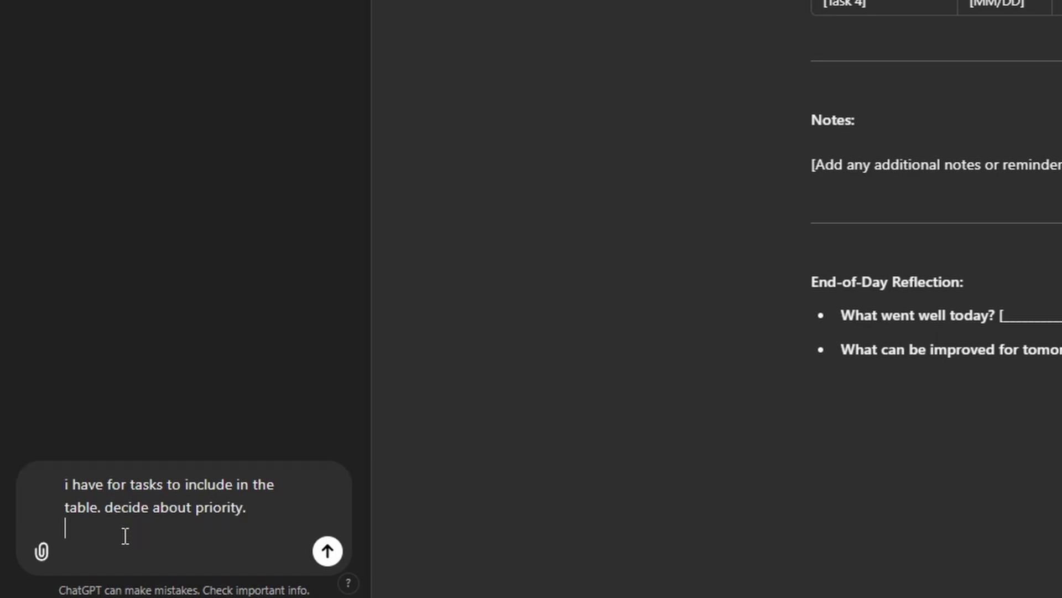
key(shift+Return)
text(feed)
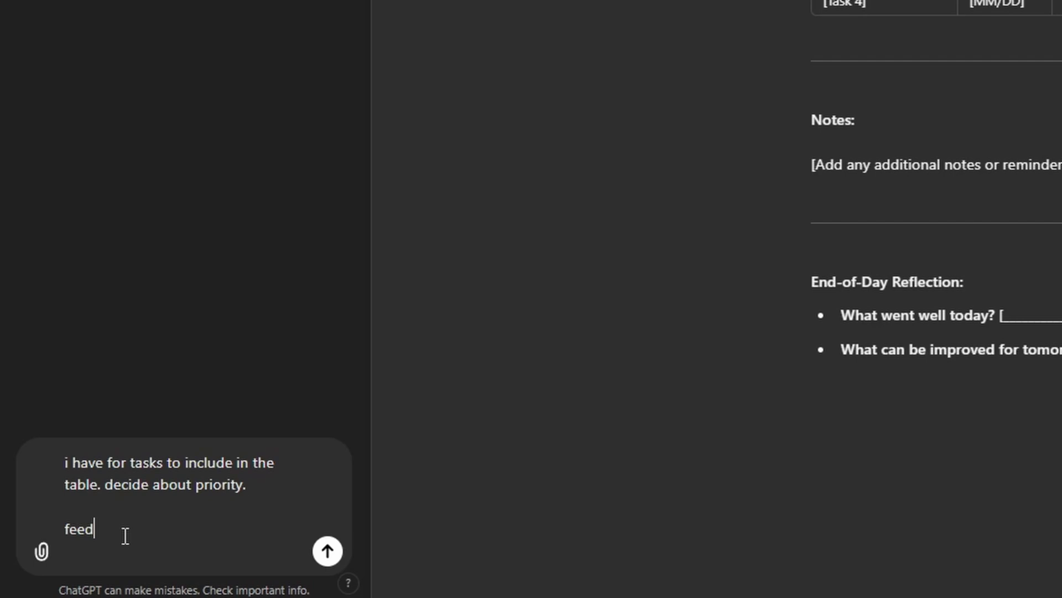
text( the dog)
key(shift+Return)
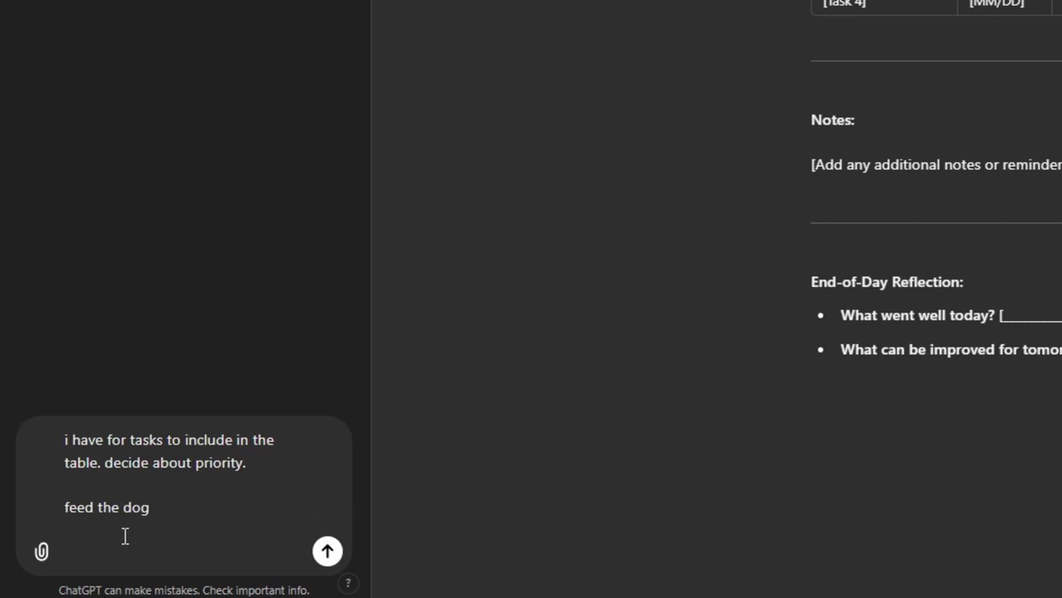
text(schedule ameeting with )
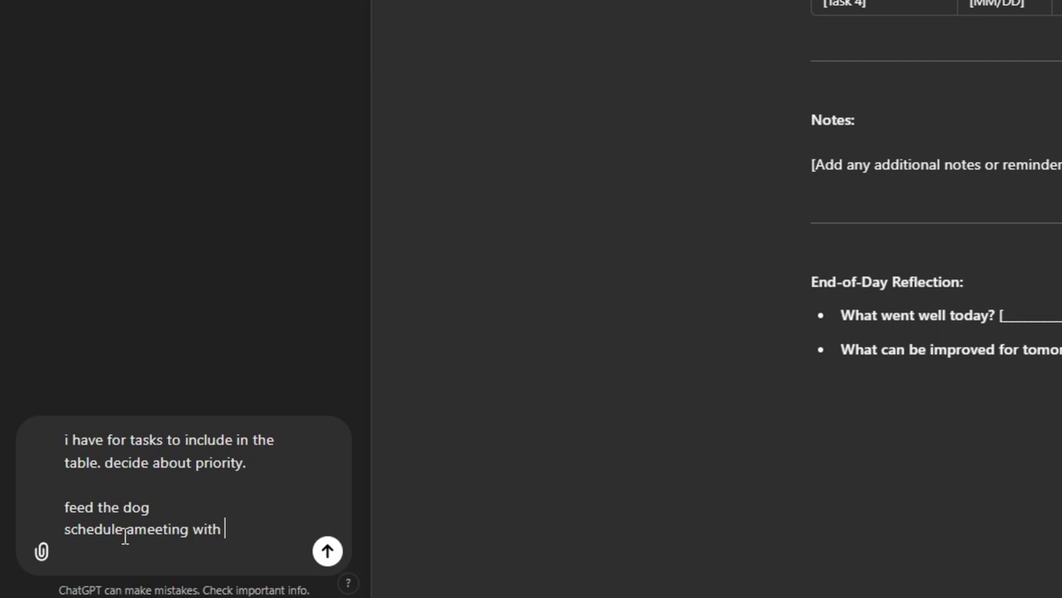
text(the client)
click(135, 529)
key(BackSpace)
key(End)
key(shift+Return)
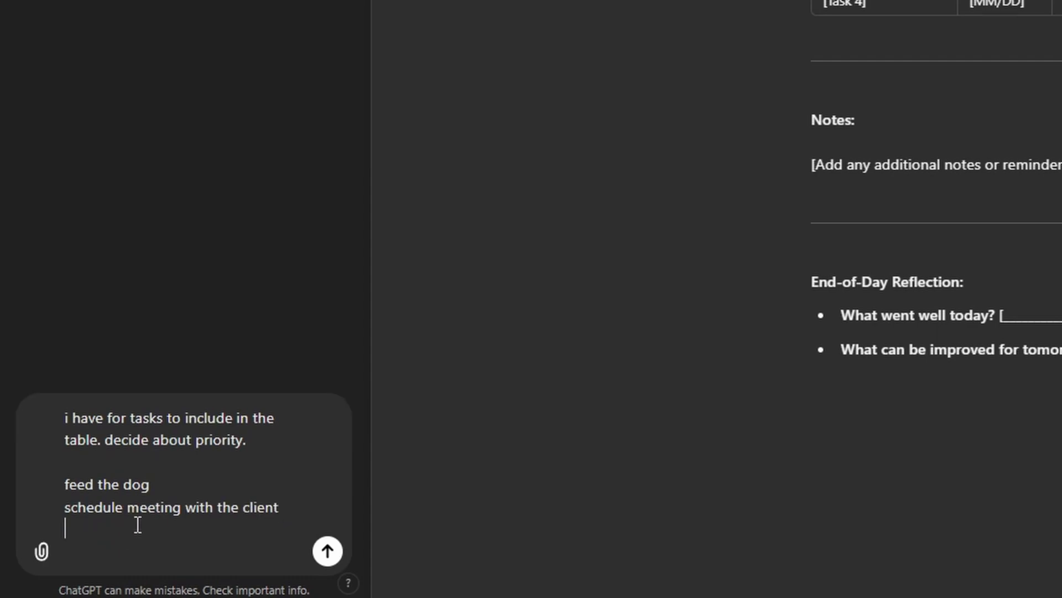
text(Improve the seo of my)
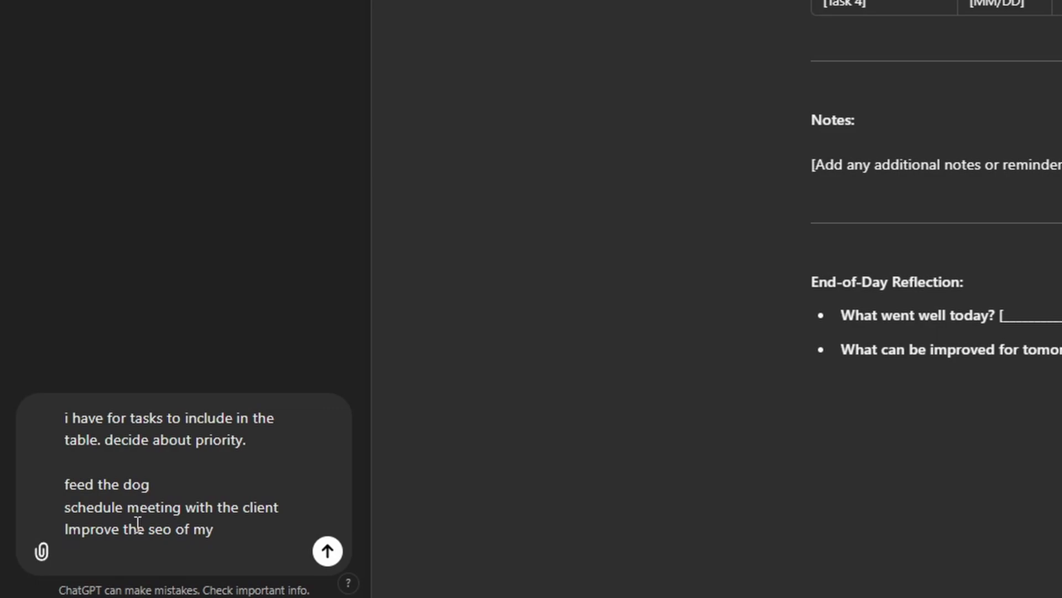
text( website)
key(shift+Return)
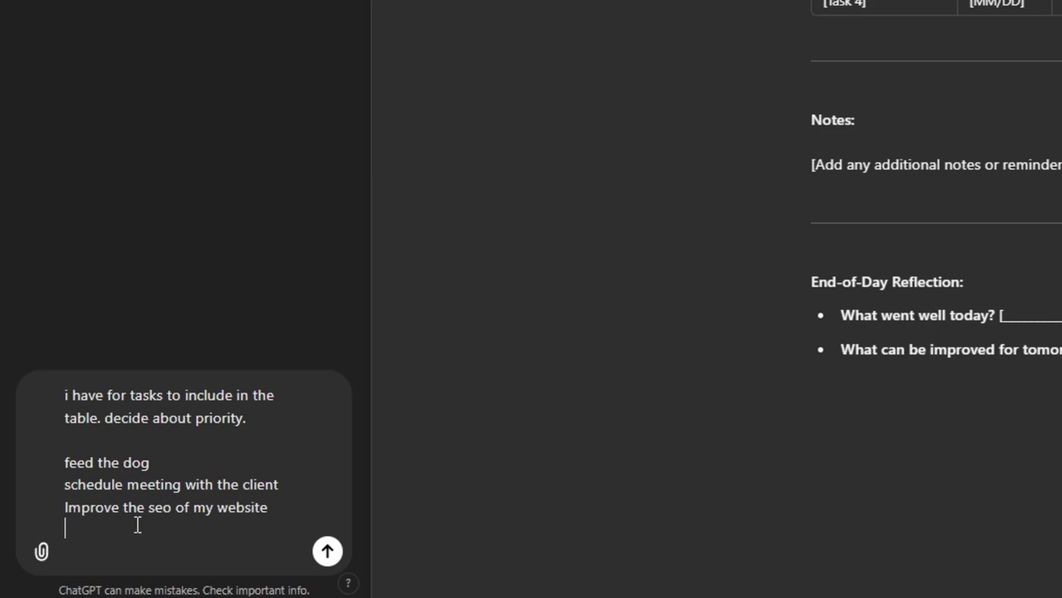
text(Send the email to my boss)
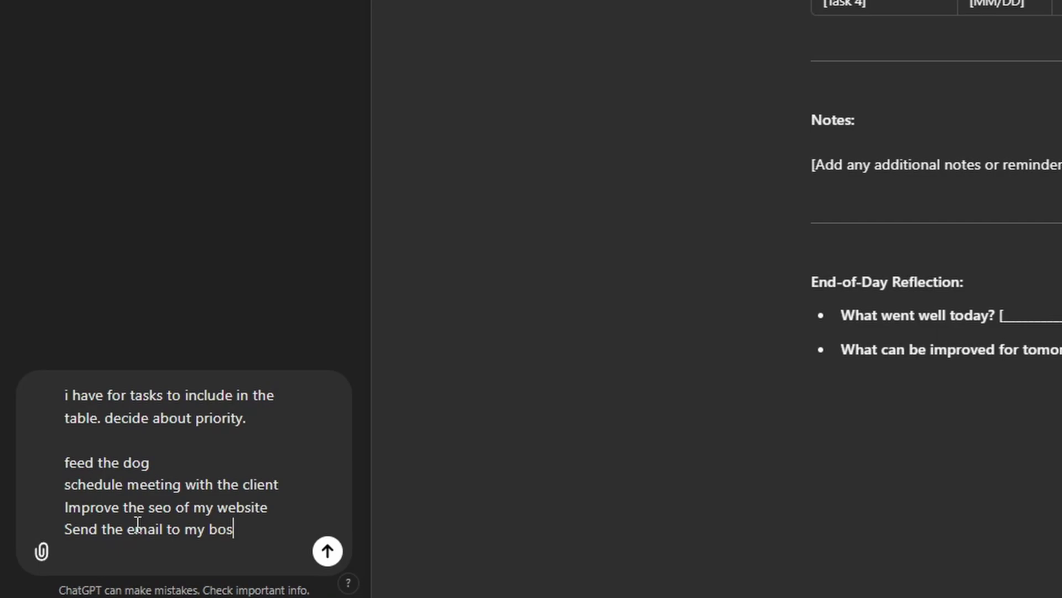
- Add that everything must be done within 2 days, with important tasks given 1 day
click(264, 418)
text(Everything should bne)
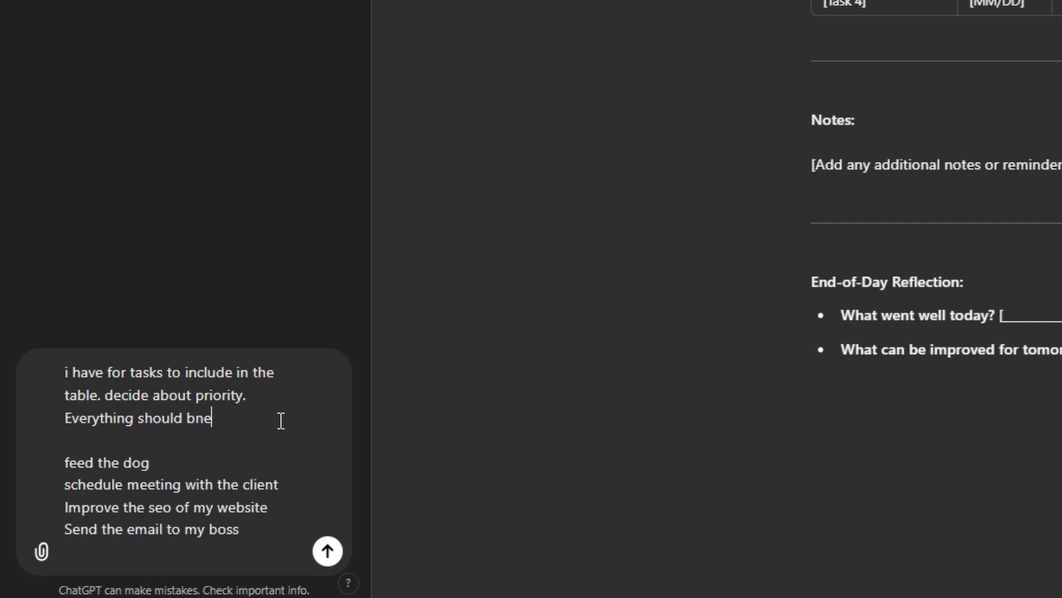
key(BackSpace)
key(BackSpace)
text(e done within 2 day)
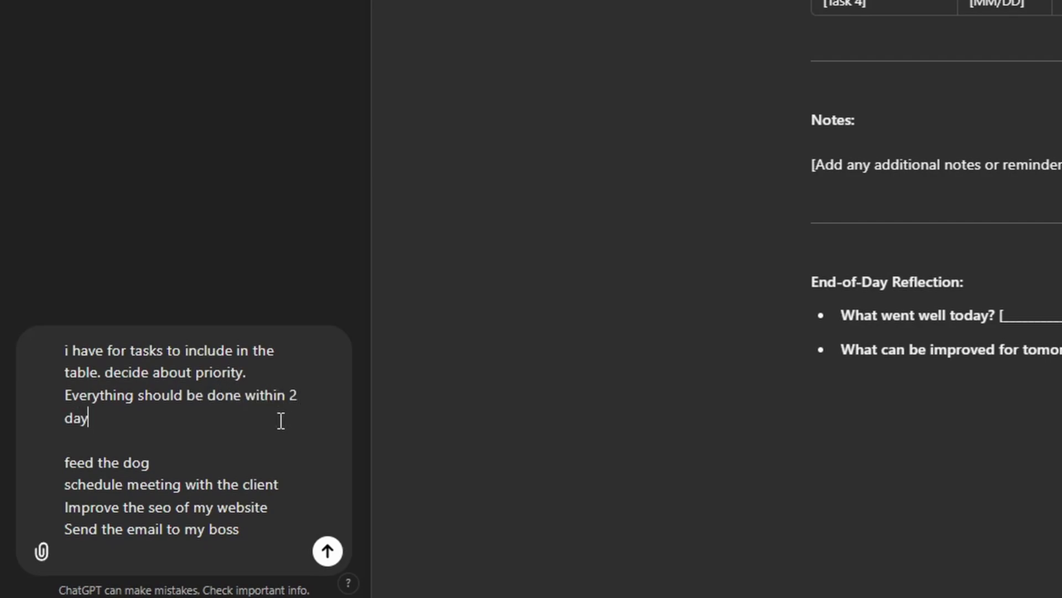
text(s, however some activitie)
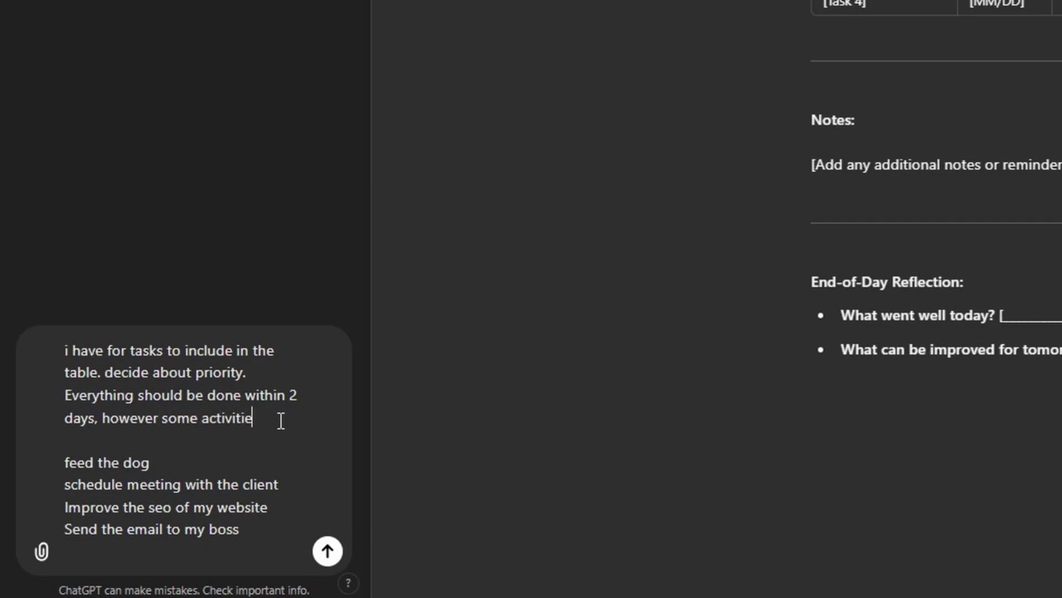
text(s that are imppo  feed the dog schedule meeting with the client Impr)
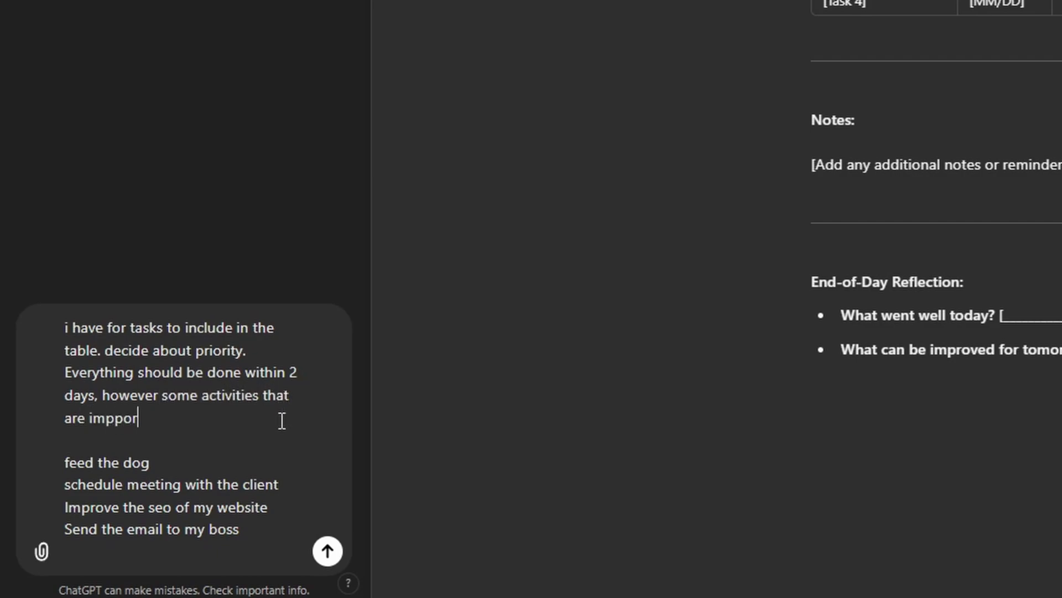
key(BackSpace)
key(BackSpace)
key(BackSpace)
text(ortant, se there 1 day)
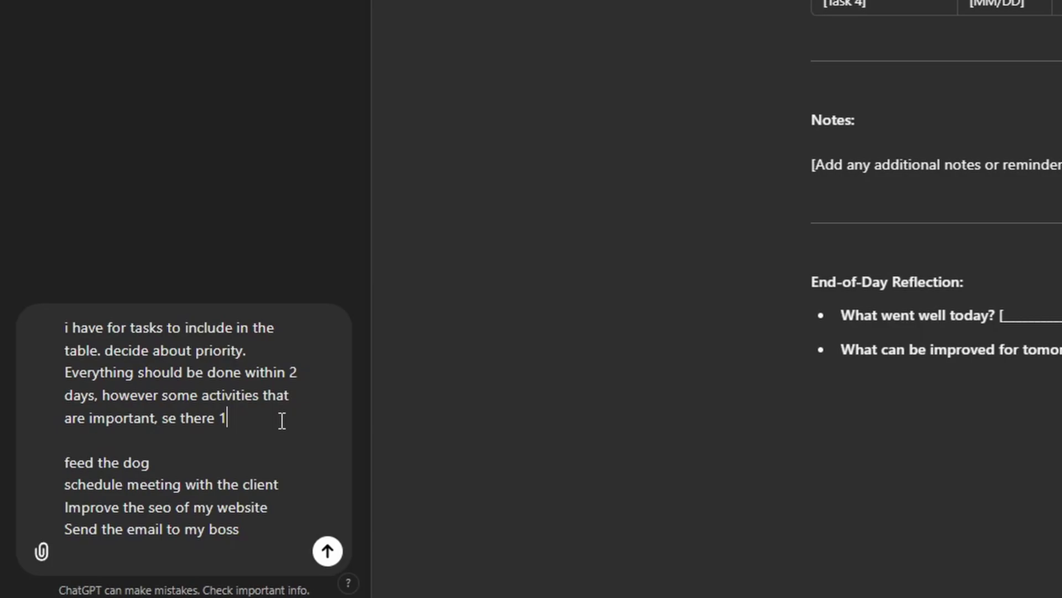
text( to do)
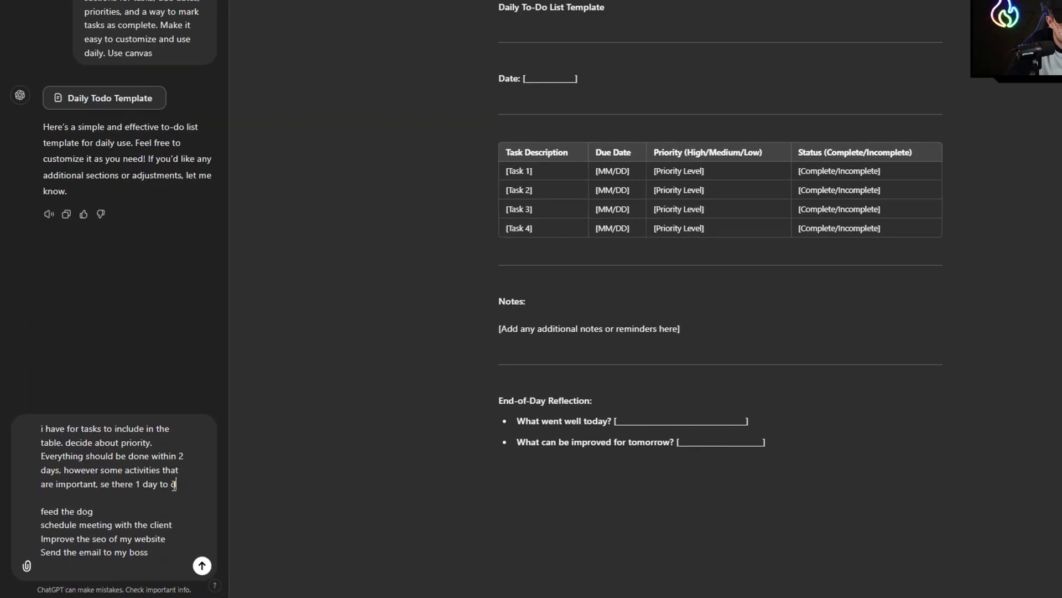
- Send the task-table request and check the first task's Medium priority in the updated table
key(Return)
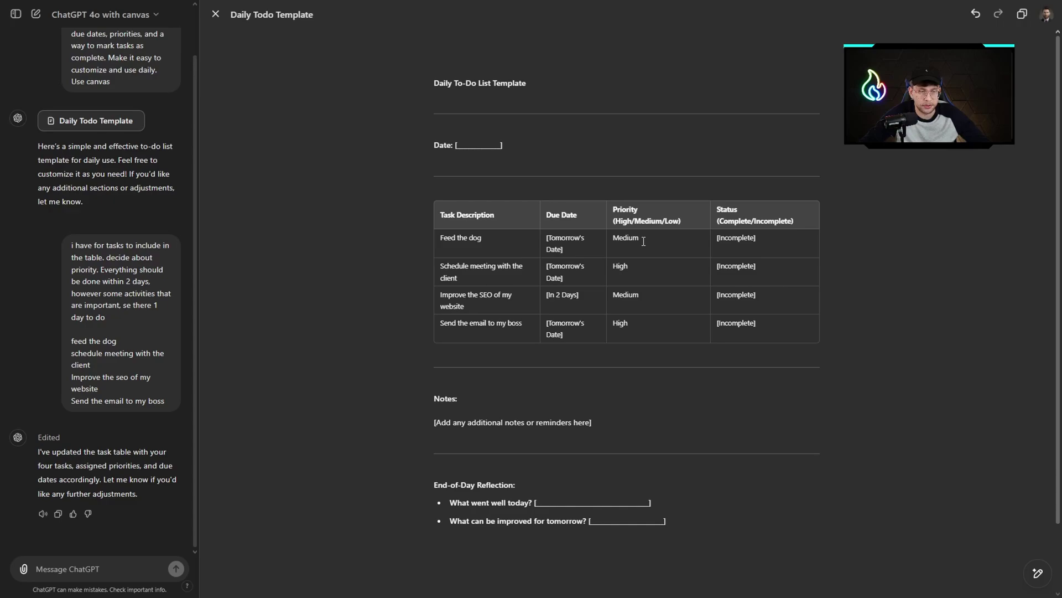
drag(644, 241, 612, 239)
click(638, 272)
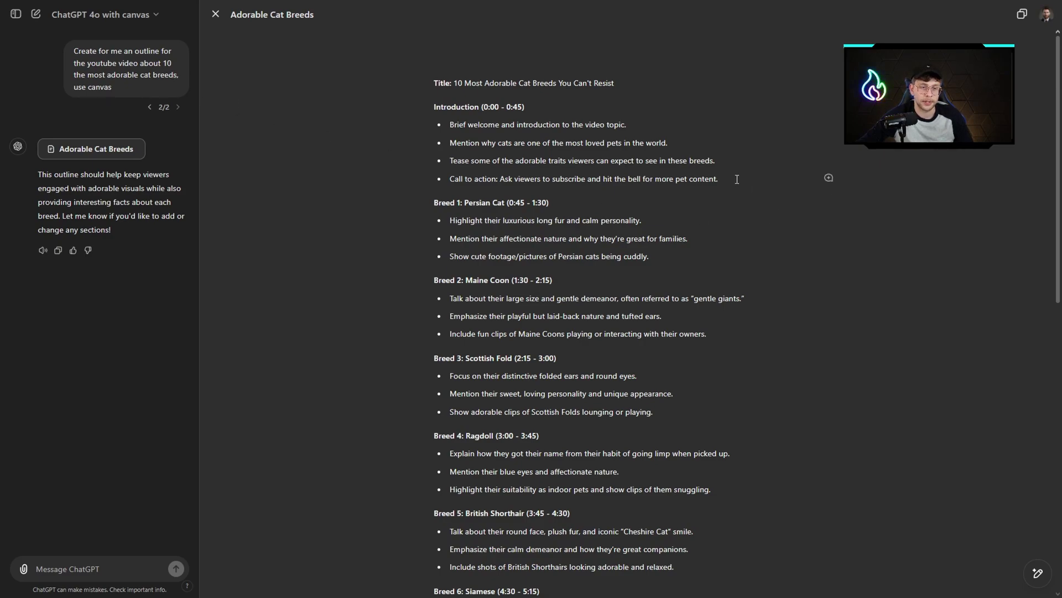
- Ask ChatGPT, on the selected four Introduction bullets, to expand that part step by step
drag(737, 179, 433, 111)
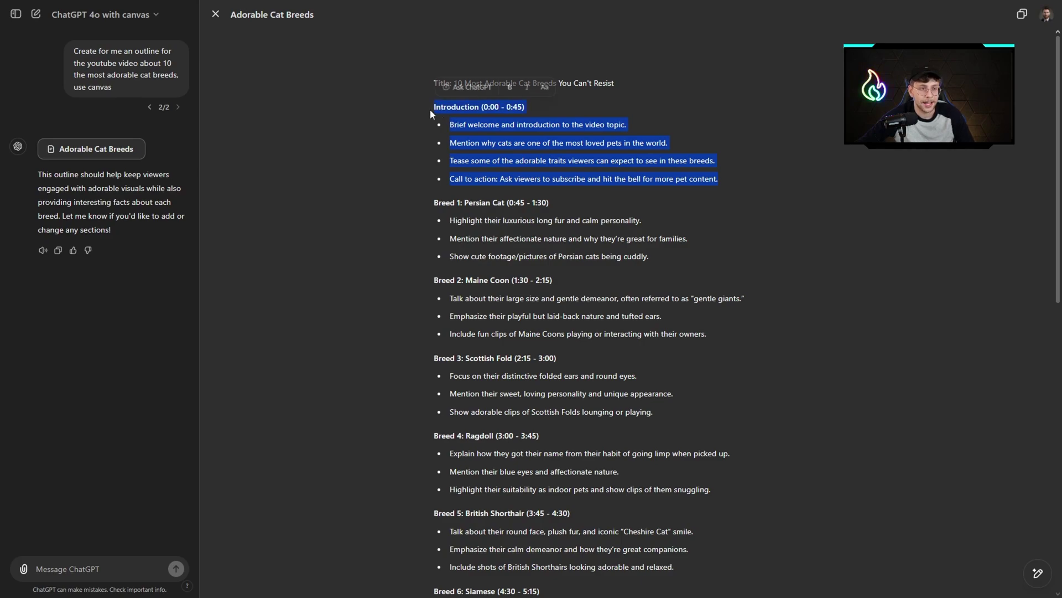
click(470, 85)
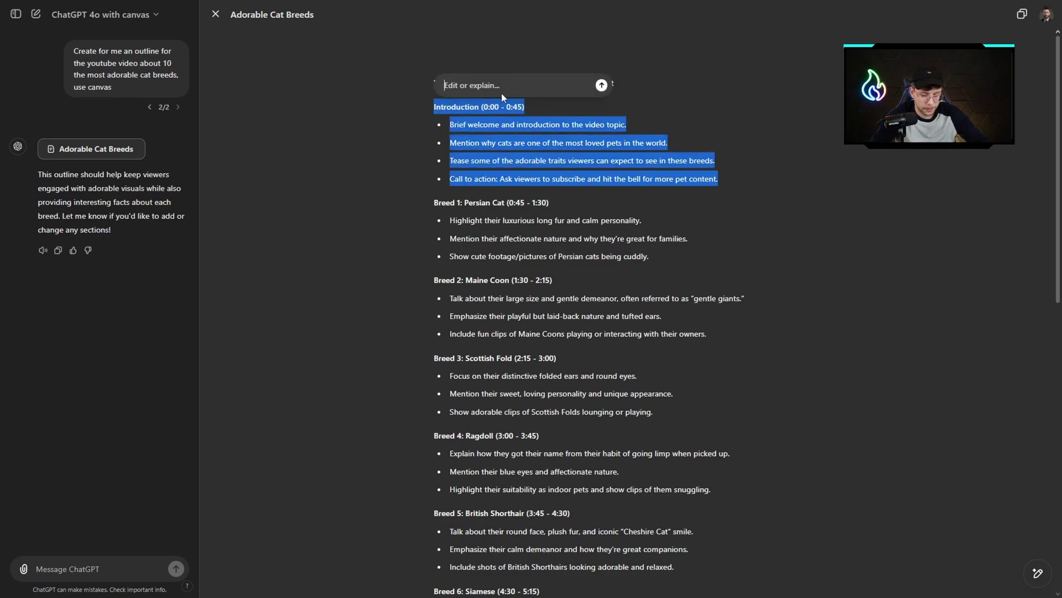
text(please expand)
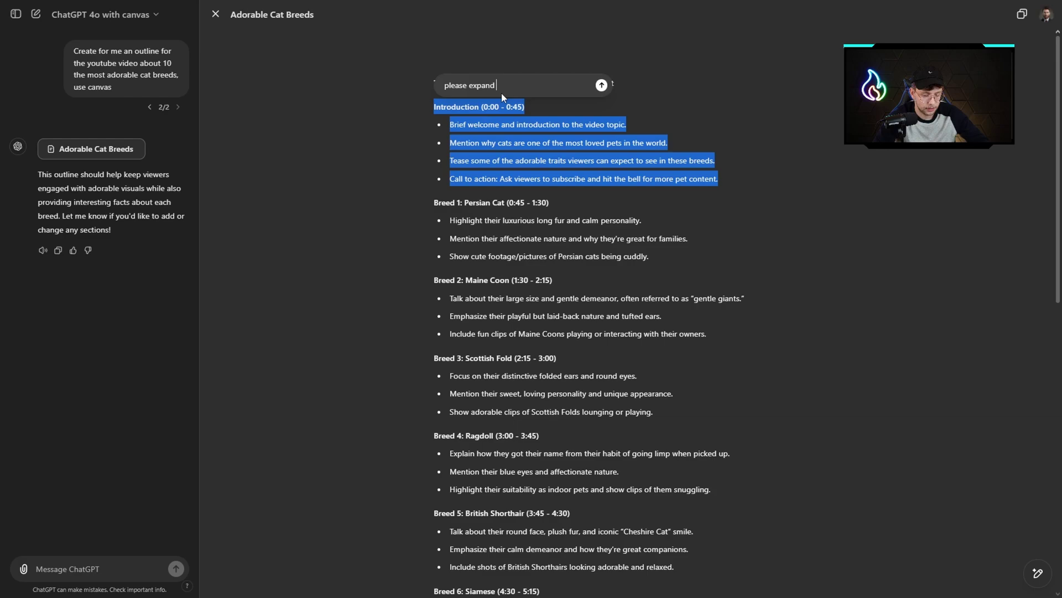
text( for me this part, )
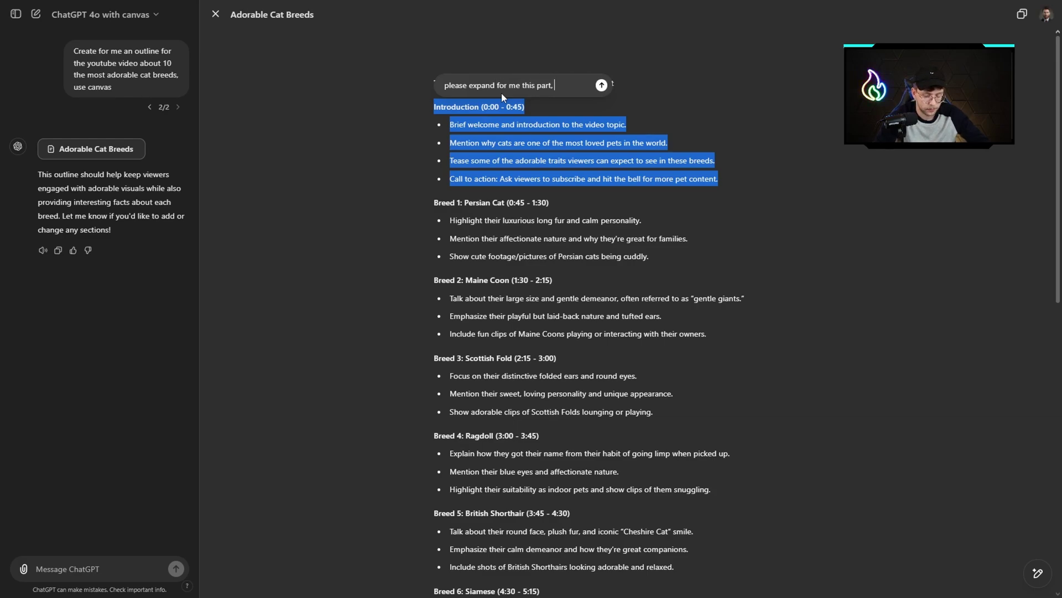
text(explain me stepm by s)
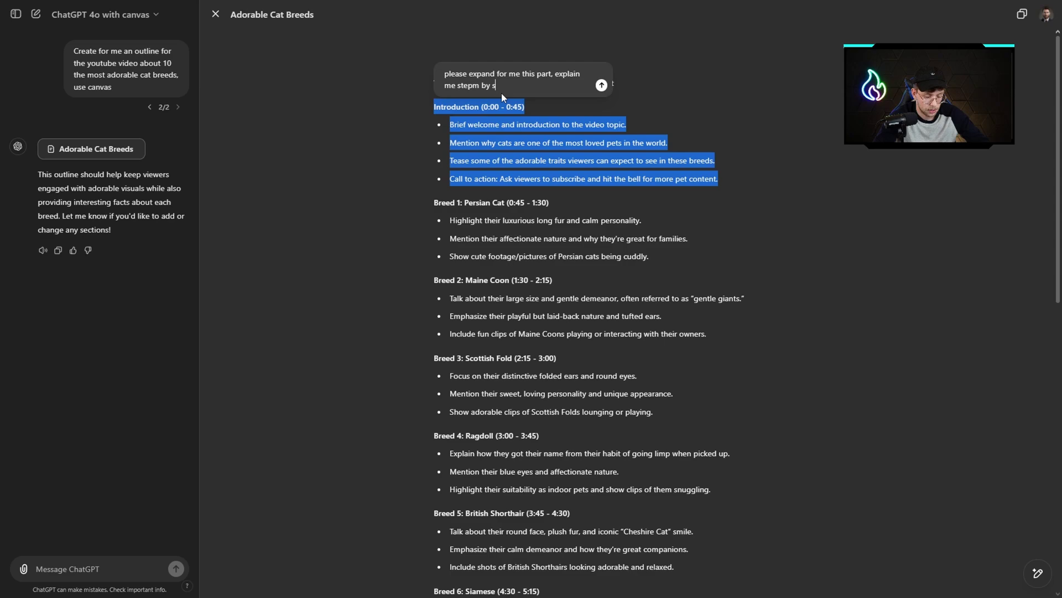
text(tep what should)
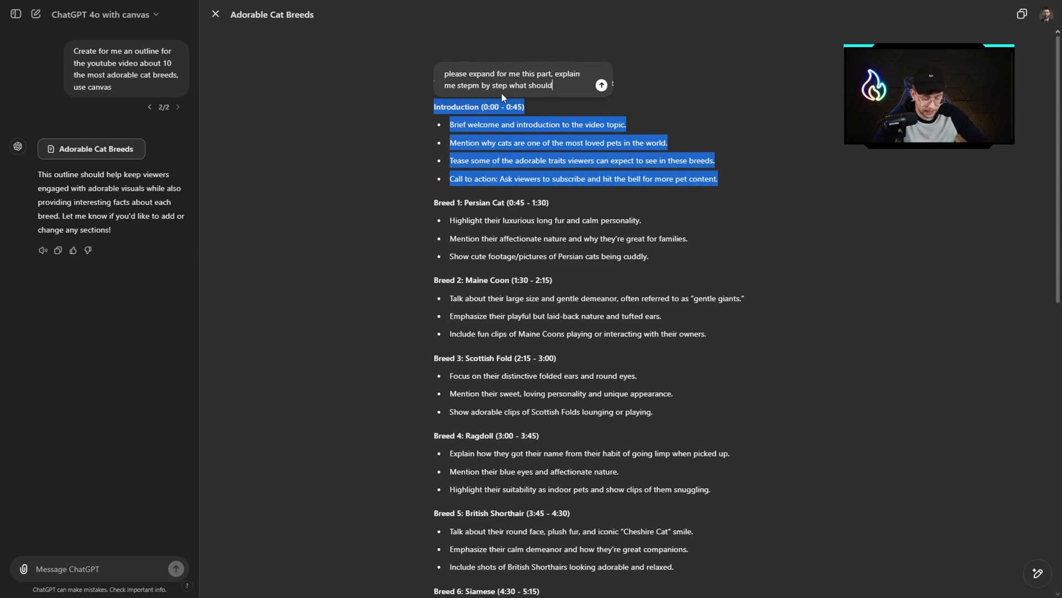
text( be inside)
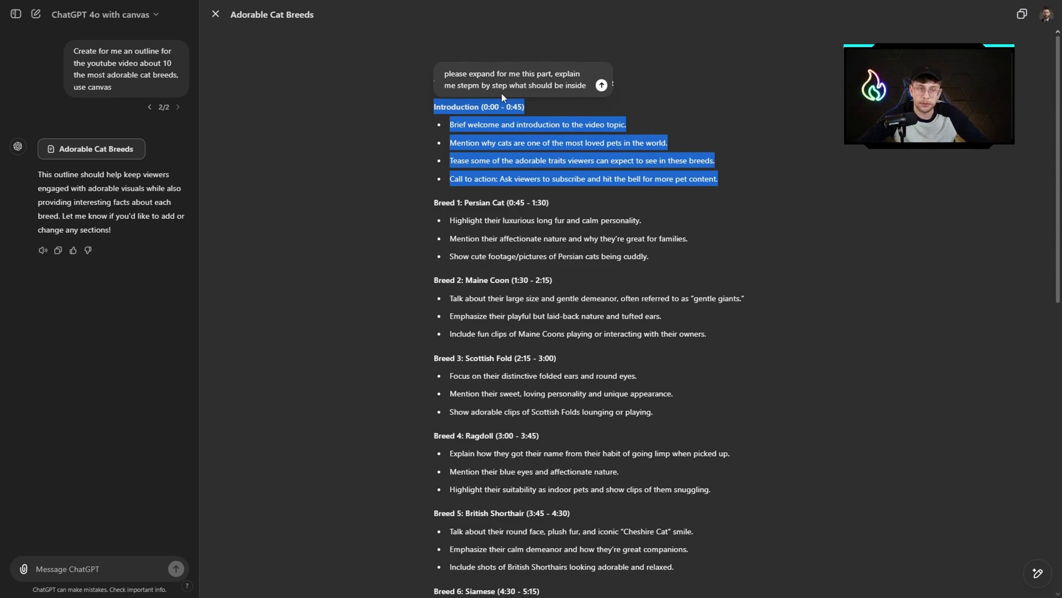
click(601, 85)
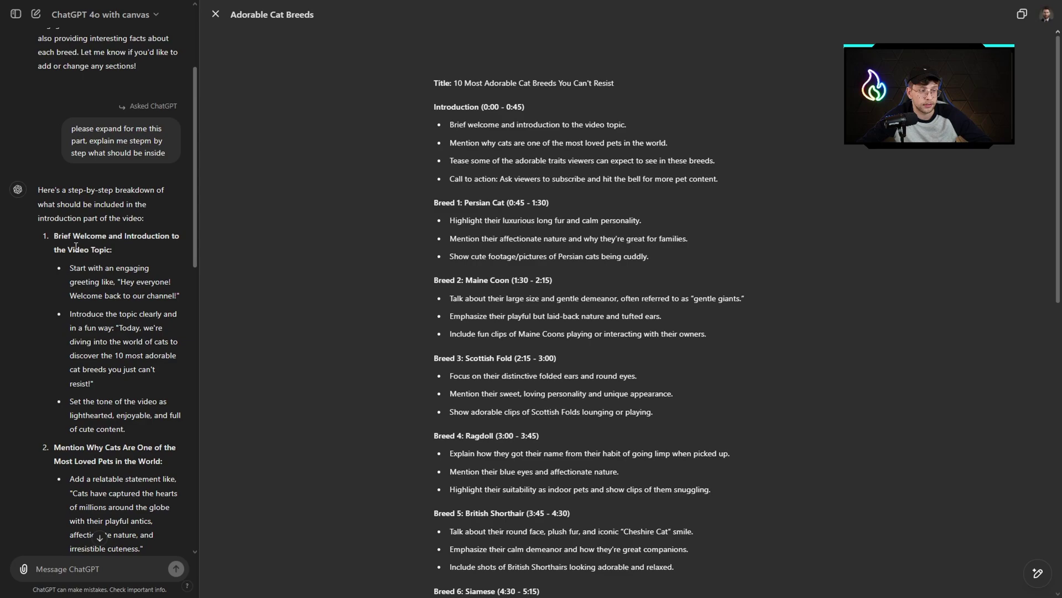
- Paste the copied step-by-step breakdown over the outline's Introduction bullets in the canvas
scroll(73, 254, down, 1)
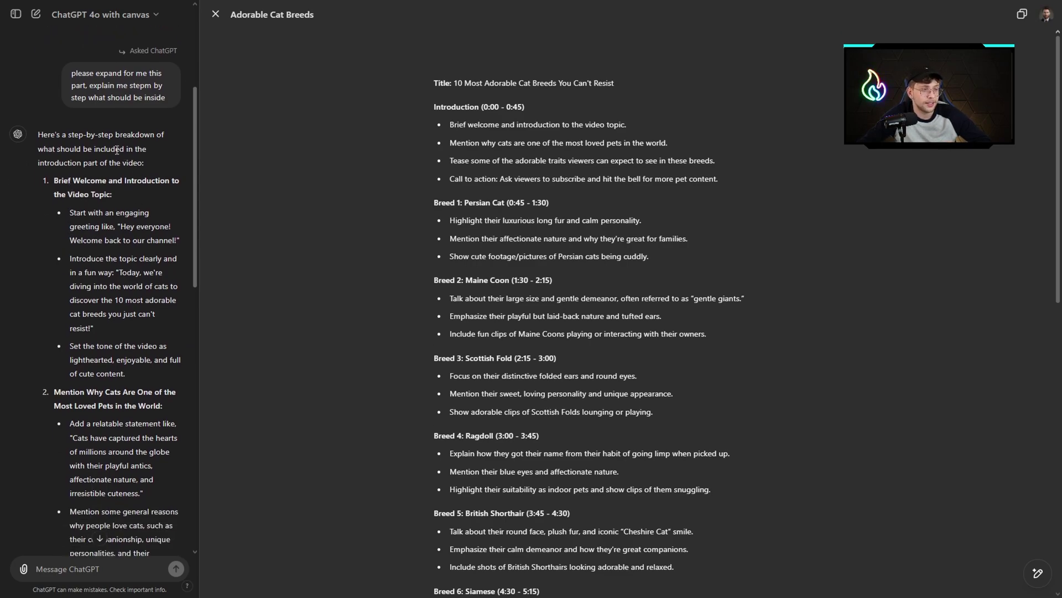
scroll(183, 266, down, 2)
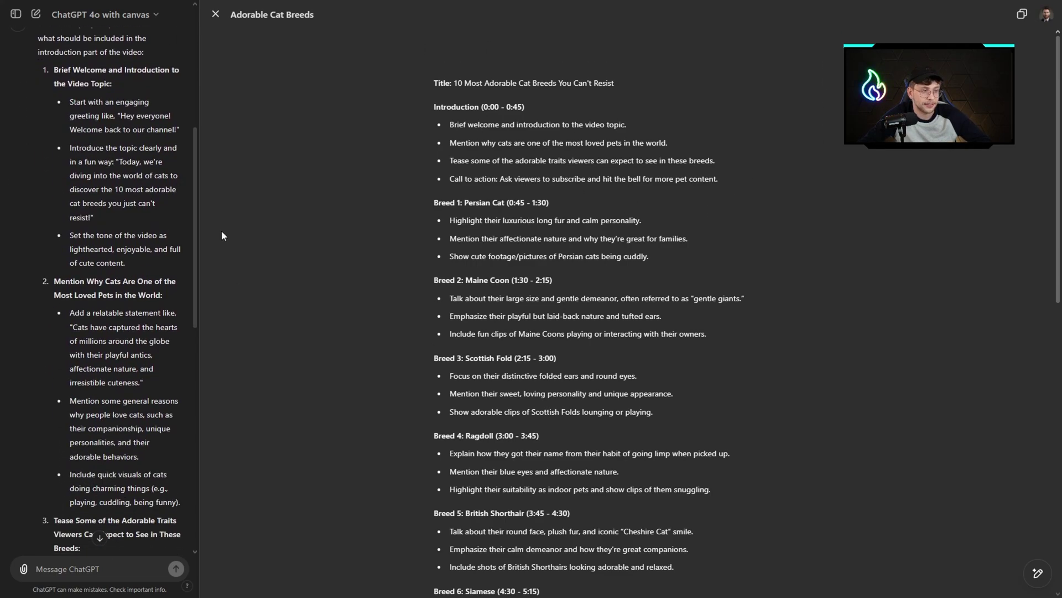
scroll(90, 264, up, 4)
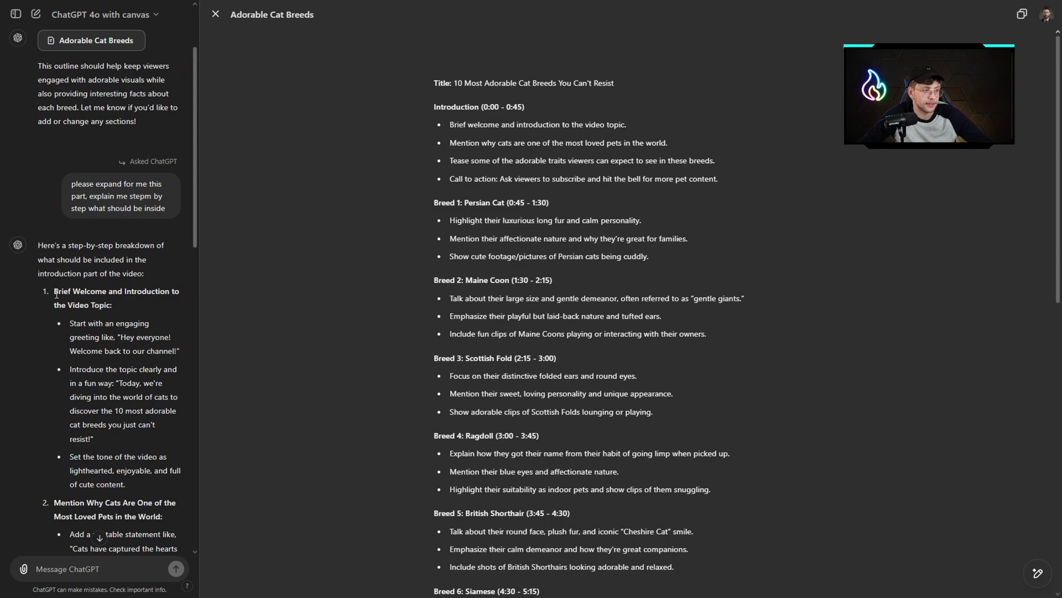
drag(56, 294, 176, 487)
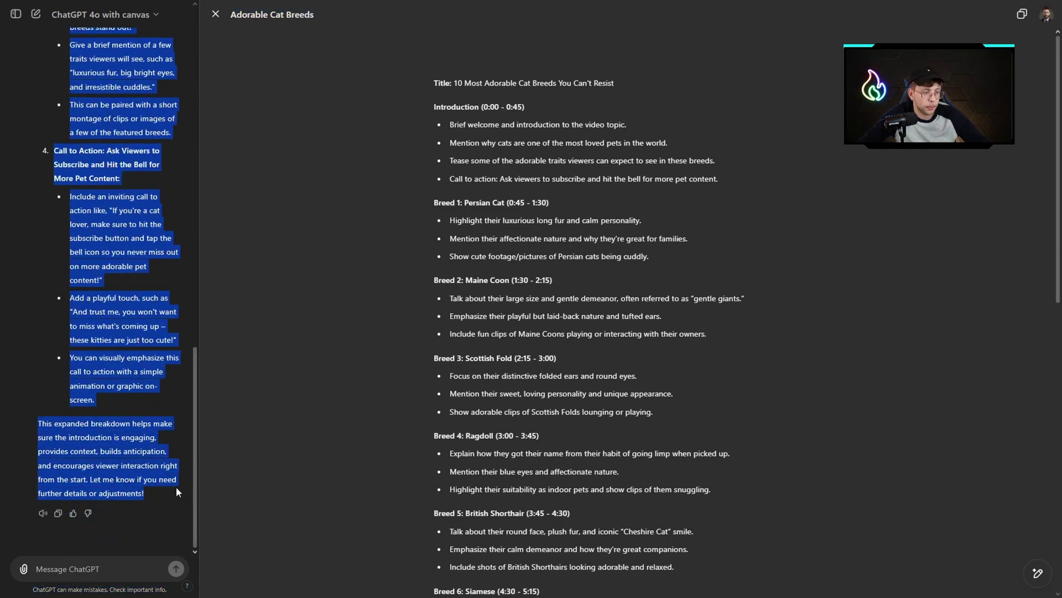
drag(720, 180, 429, 112)
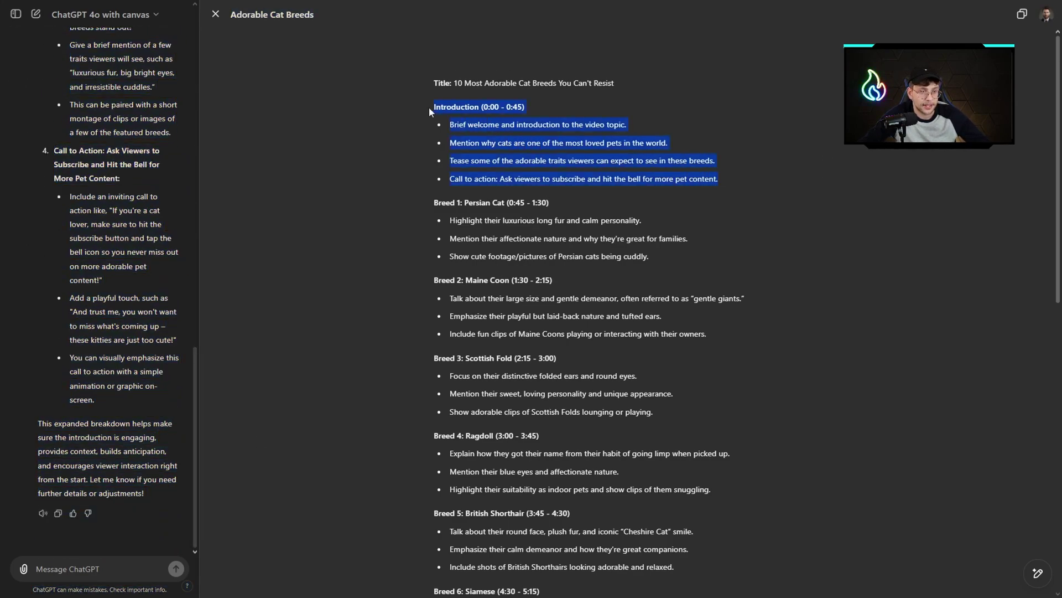
key(ctrl+v)
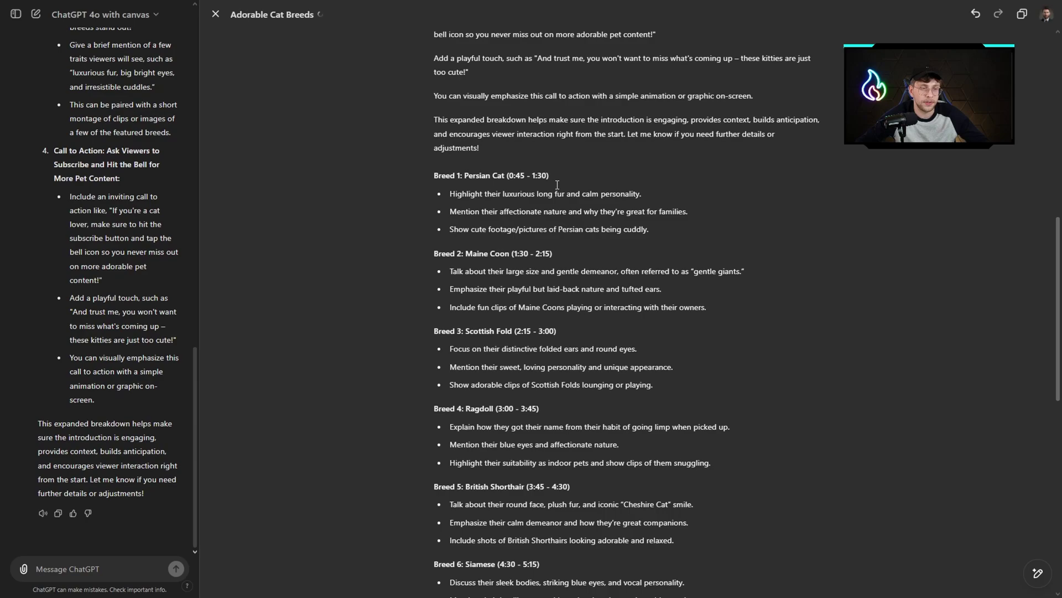
scroll(557, 185, up, 3)
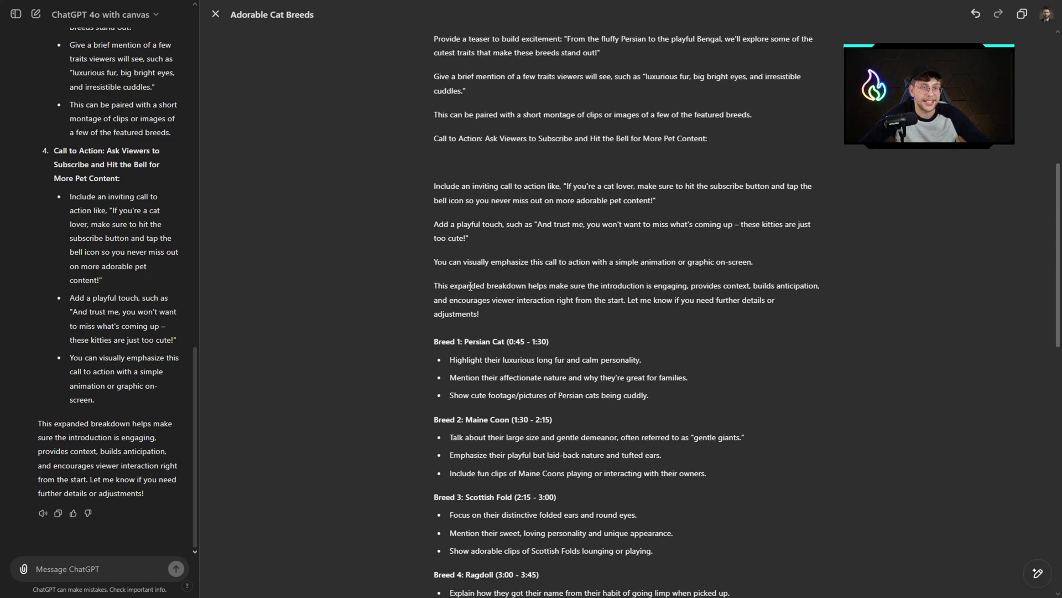
scroll(517, 313, up, 1)
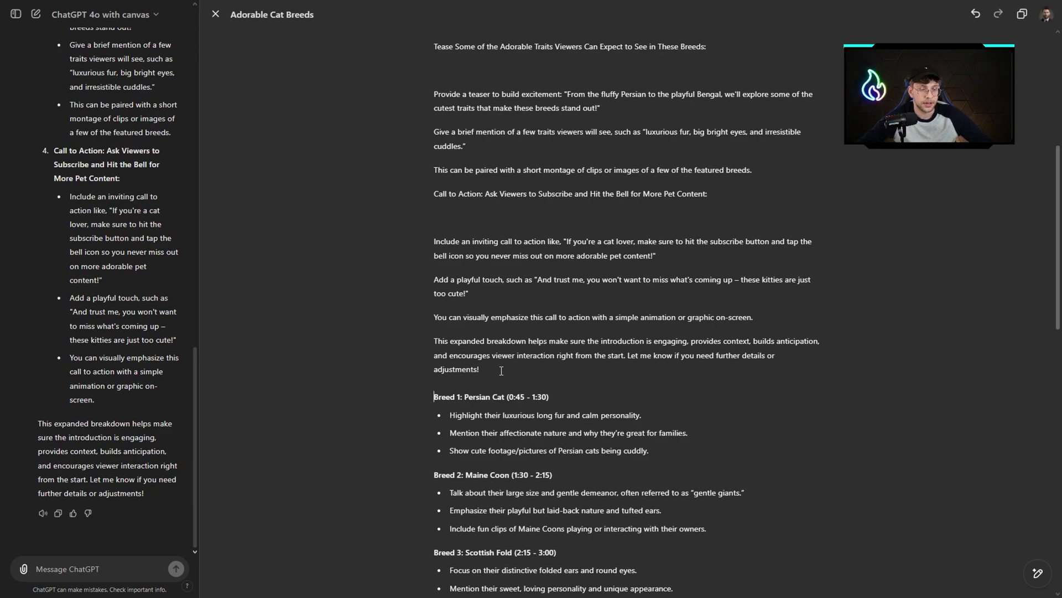
scroll(501, 371, down, 2)
click(411, 288)
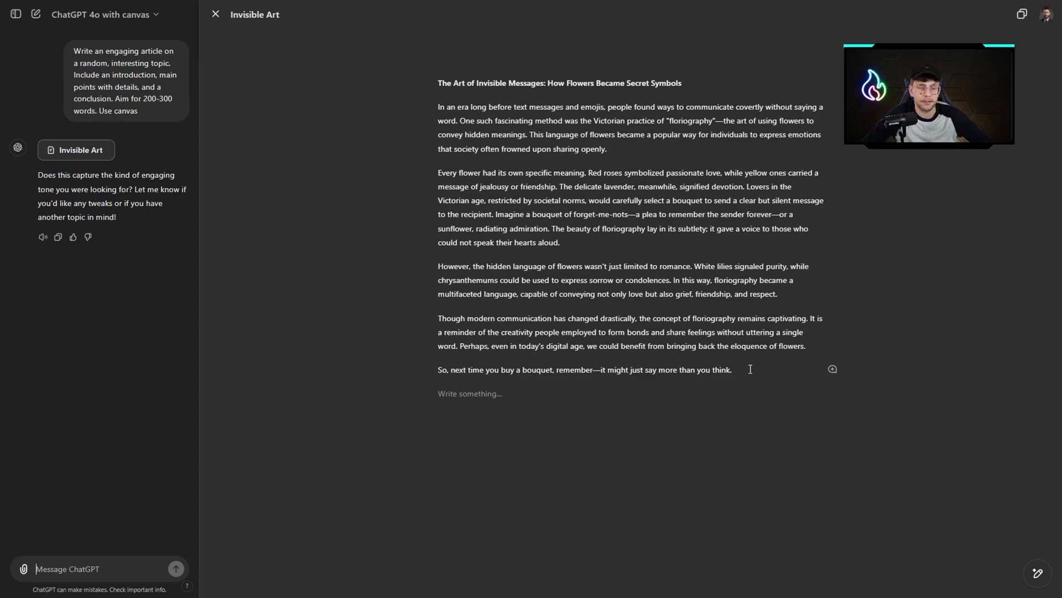
- Select the whole Invisible Art article and request numbered lists, bullet points and overall structure
click(748, 370)
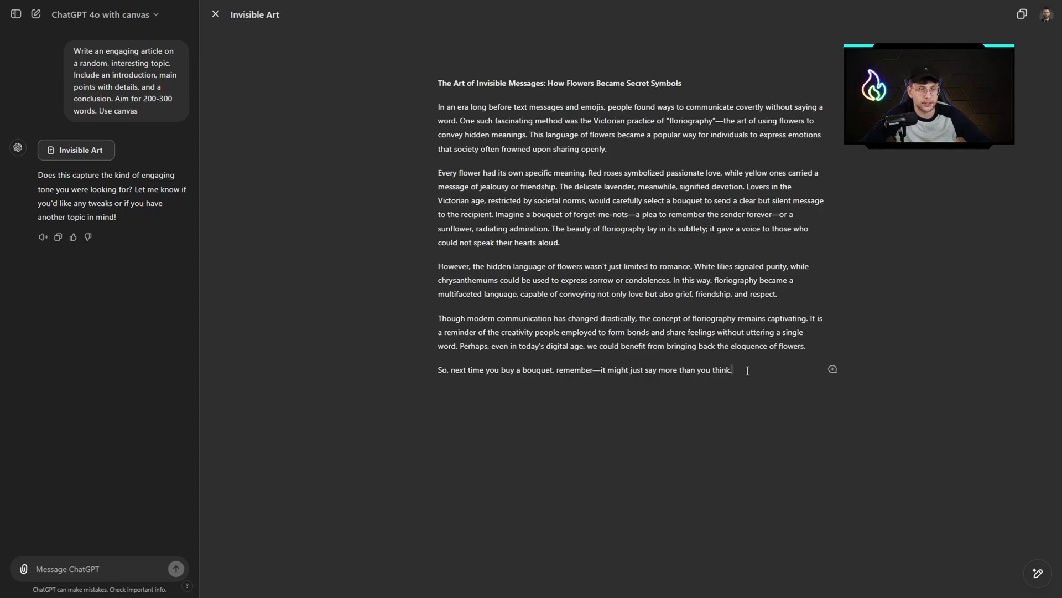
drag(697, 368, 430, 167)
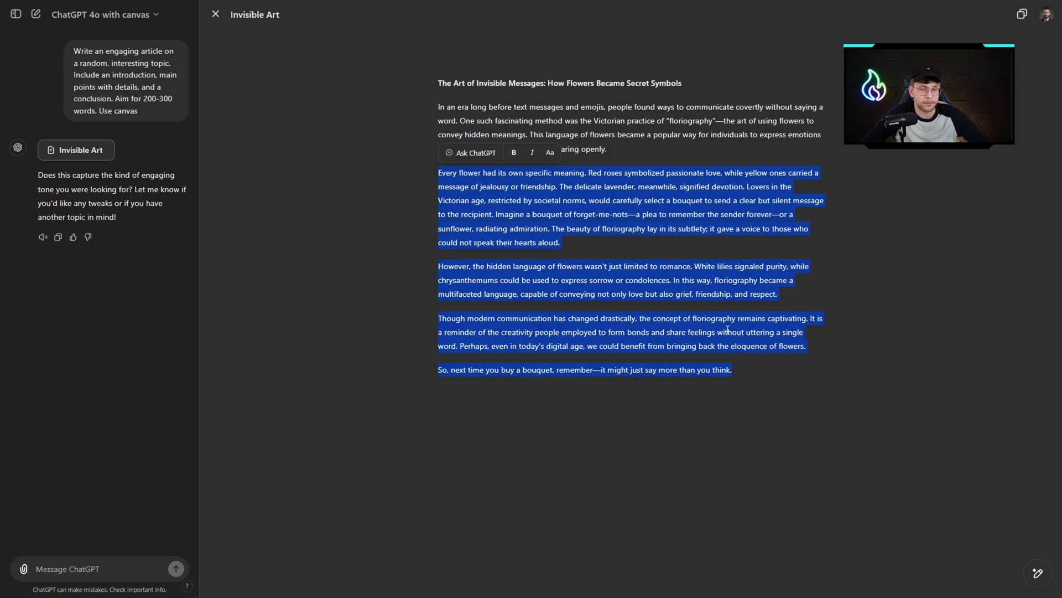
drag(742, 367, 431, 83)
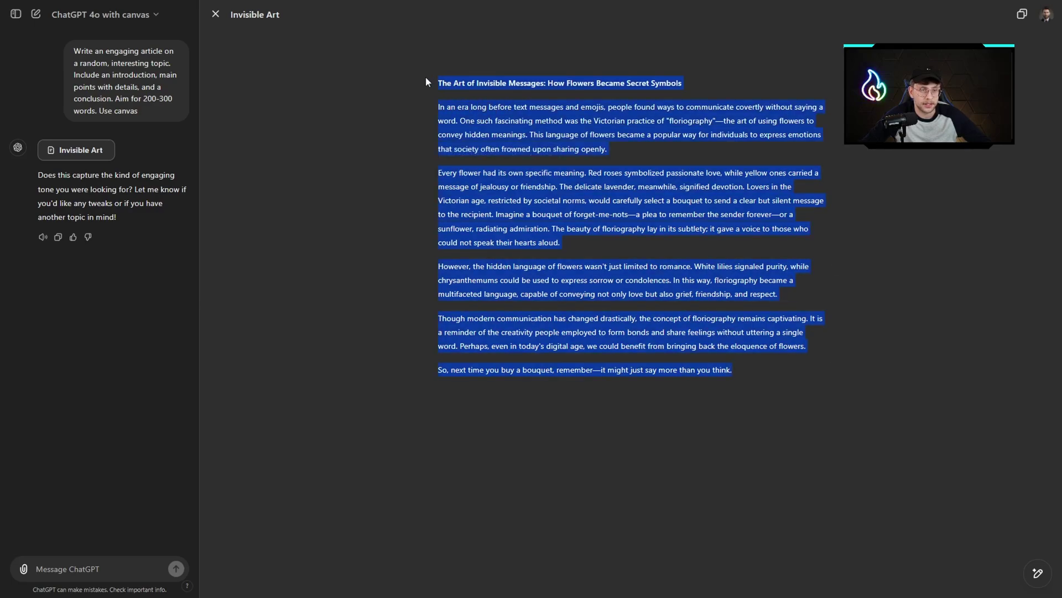
click(492, 63)
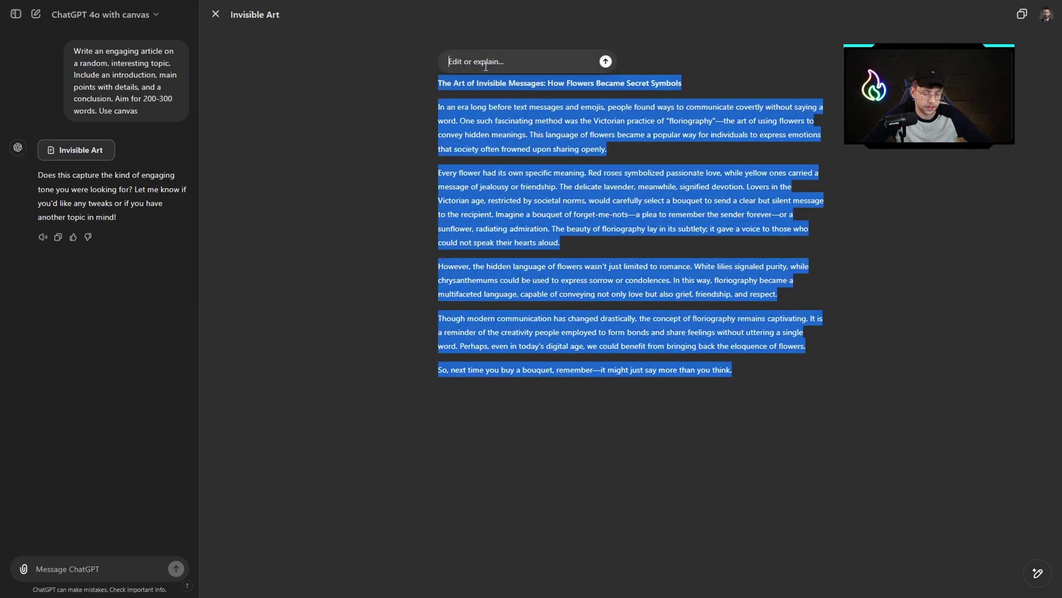
text(include inside n)
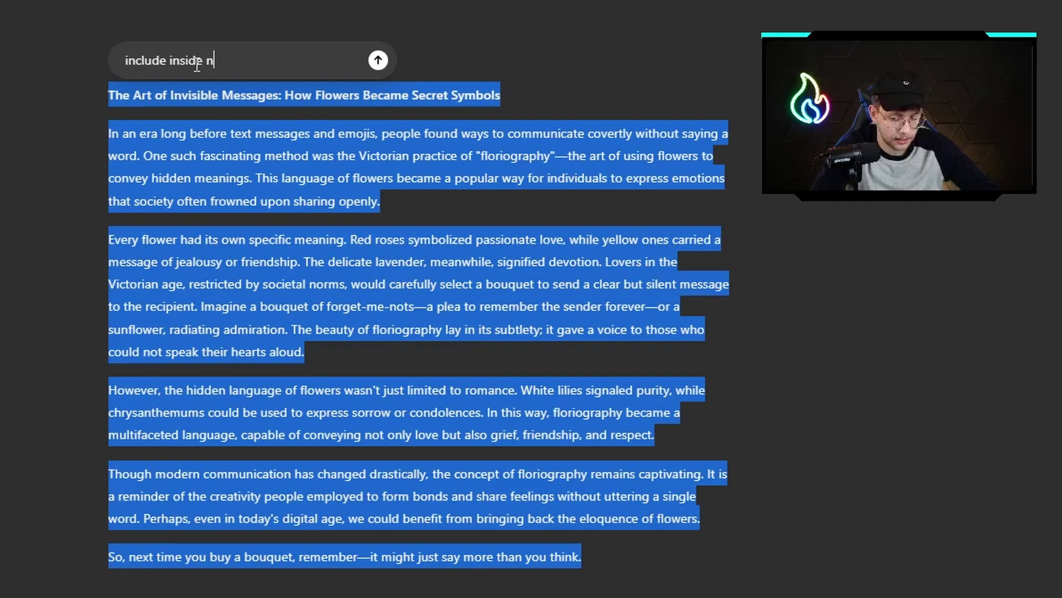
text(umbered list,)
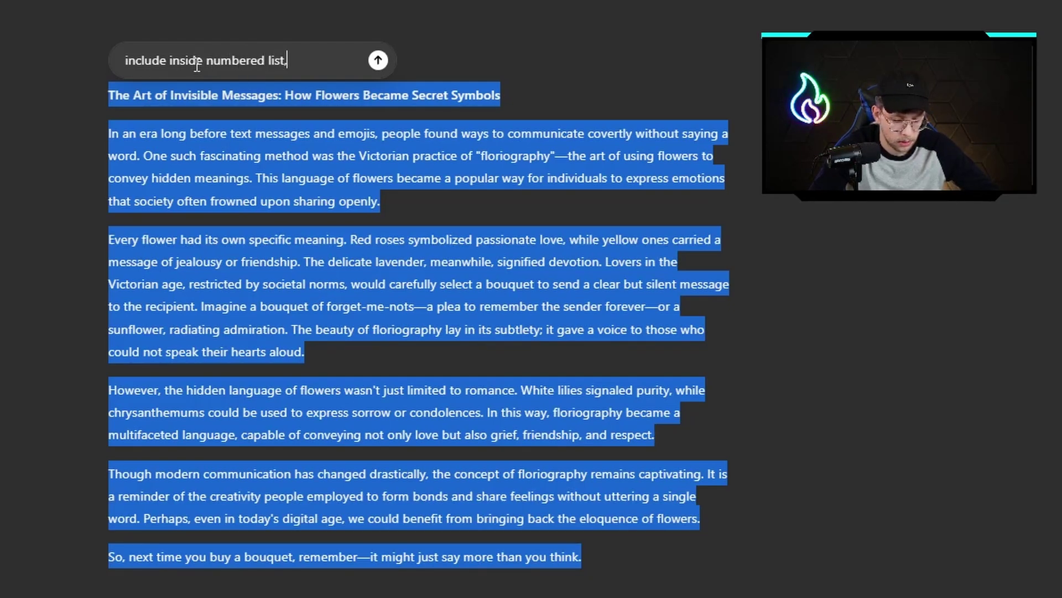
text( bullte)
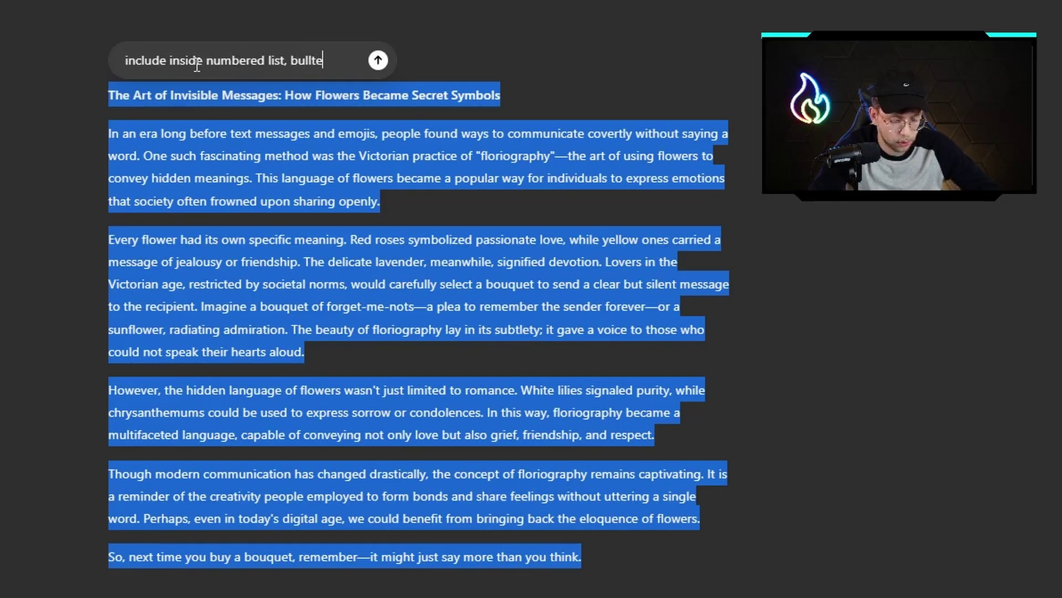
text(d potins a)
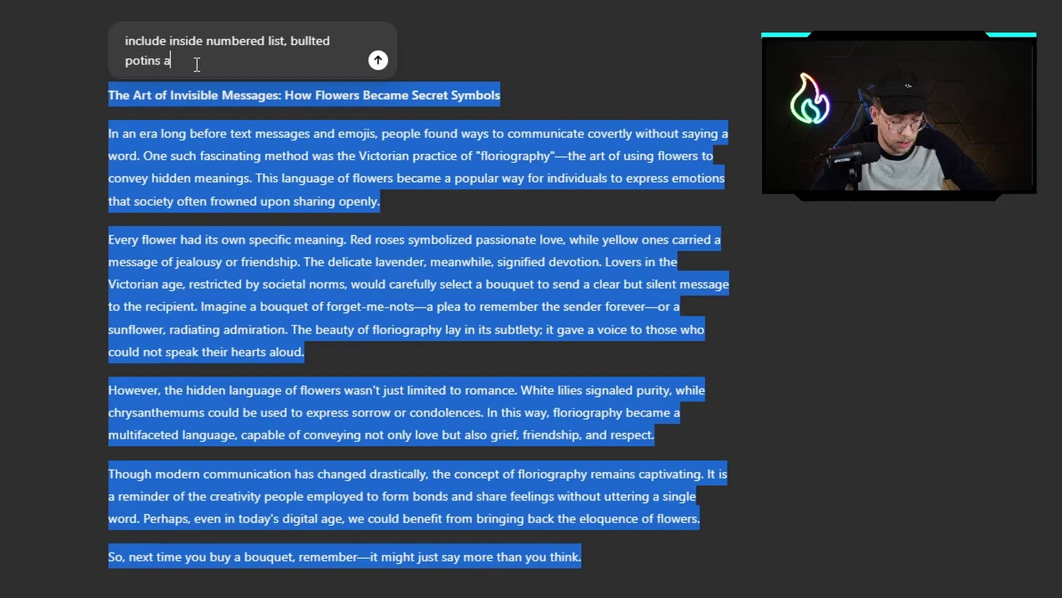
text(nd orer)
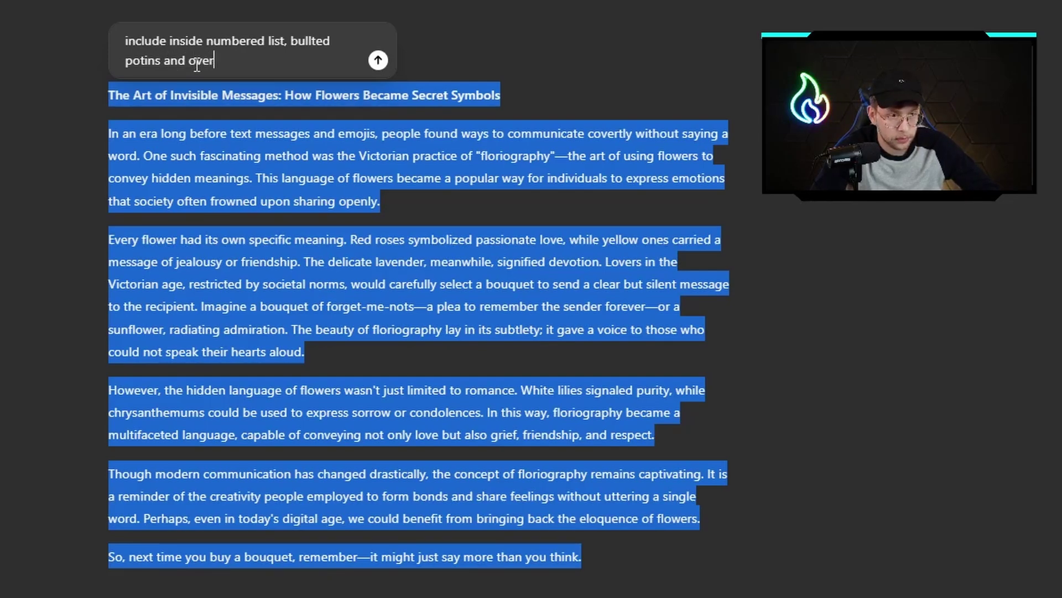
text(all)
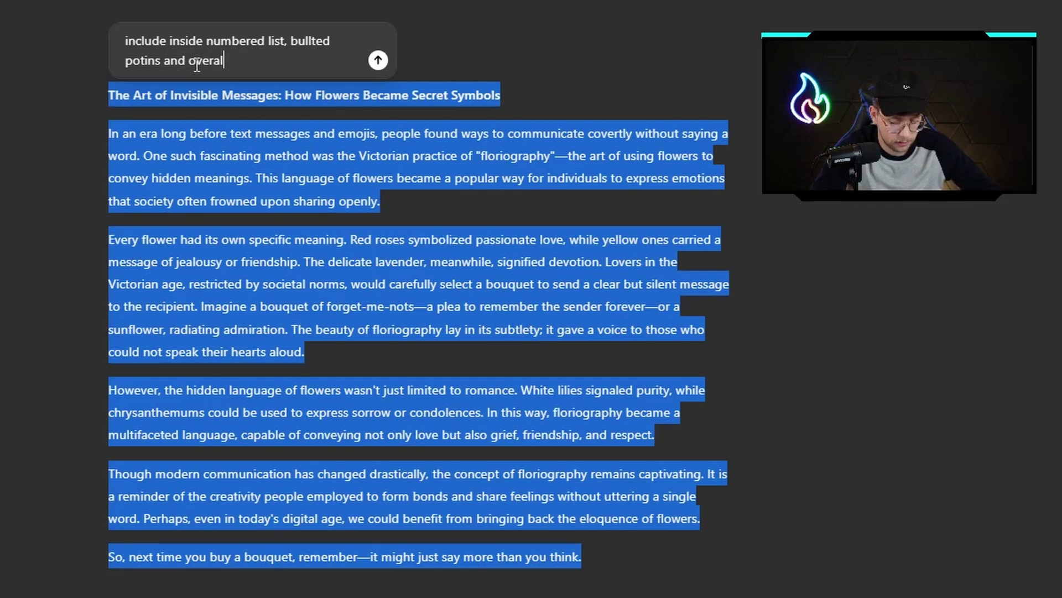
text(structurize it)
key(Return)
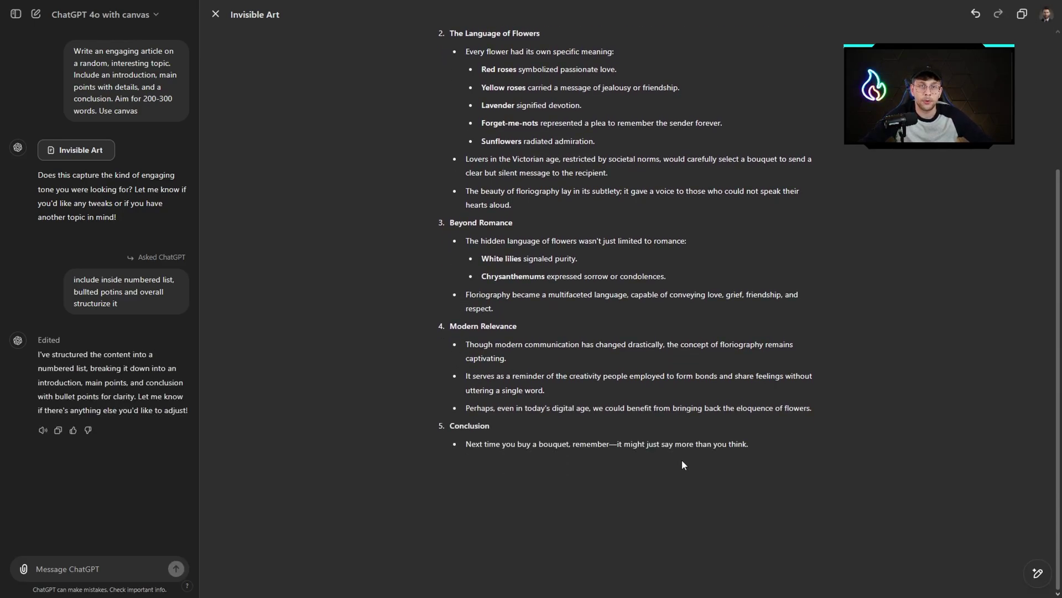
- Ask ChatGPT to rewrite the Introduction bullets as plain text without bullet points
scroll(752, 486, up, 2)
scroll(760, 508, down, 1)
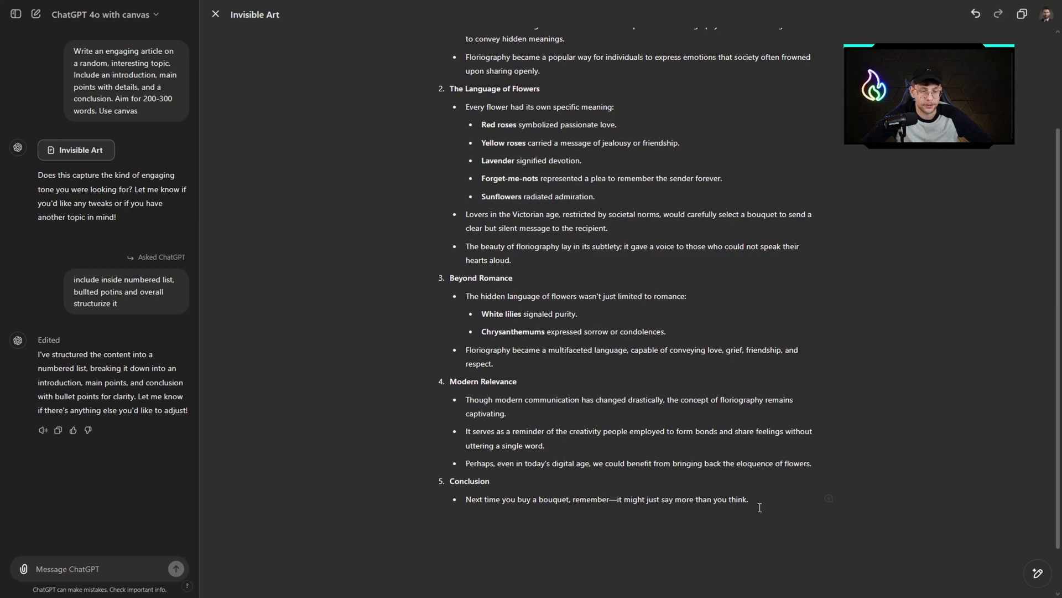
drag(760, 508, 462, 105)
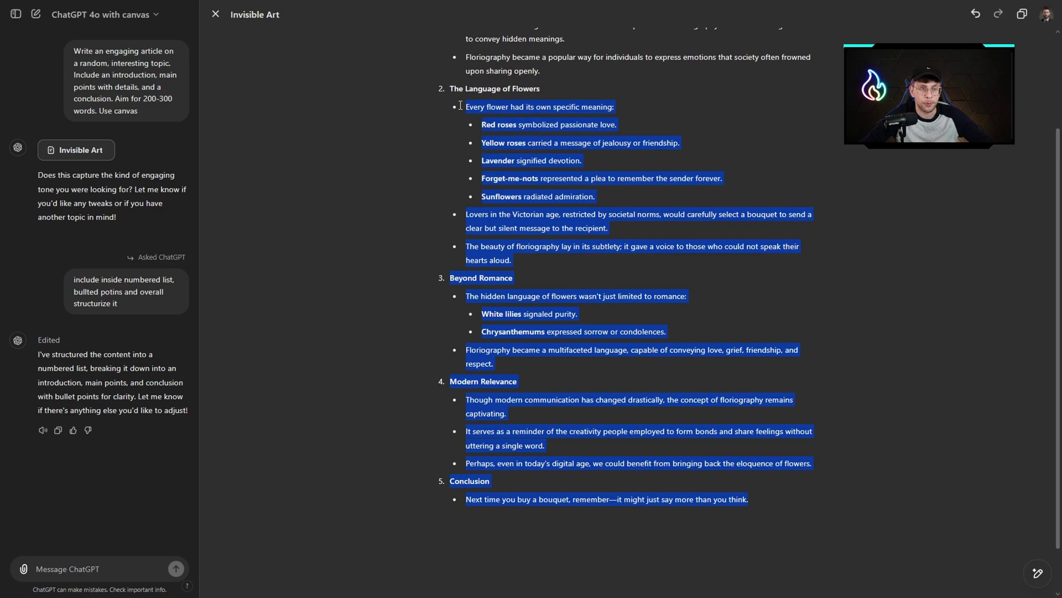
scroll(459, 106, up, 3)
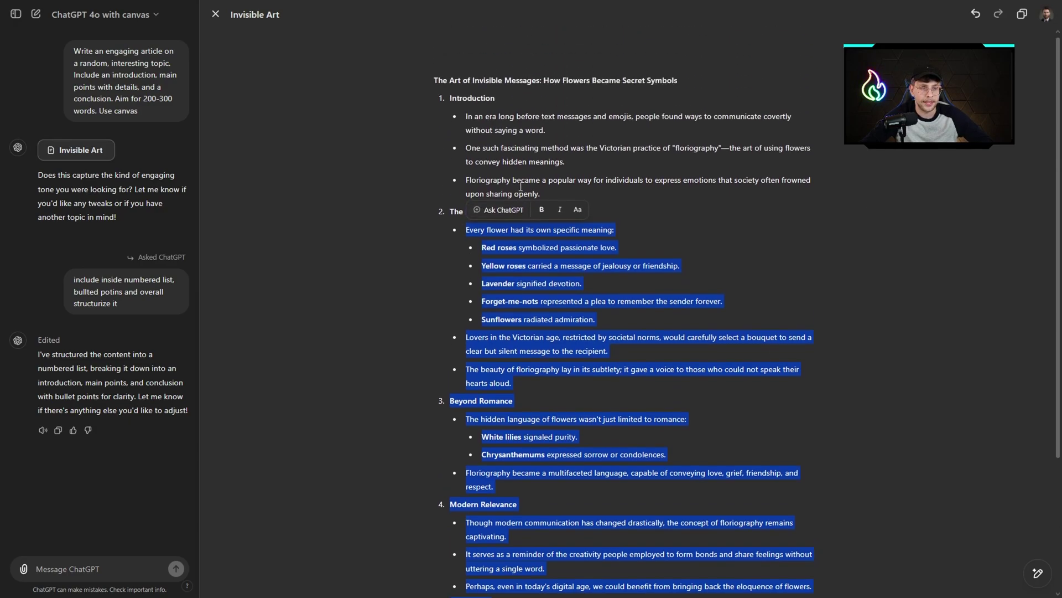
drag(592, 204, 452, 124)
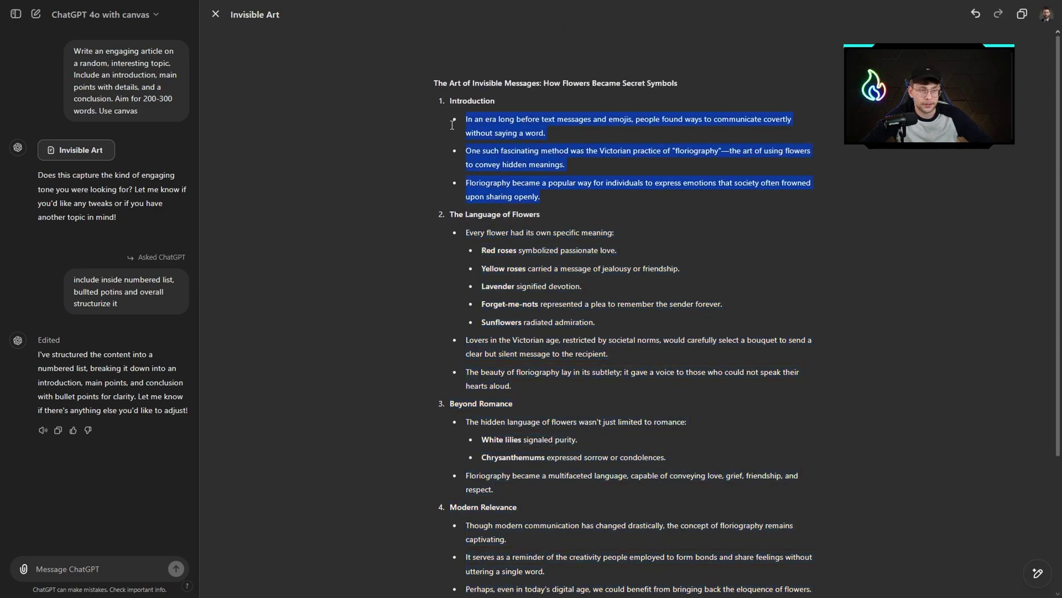
click(499, 98)
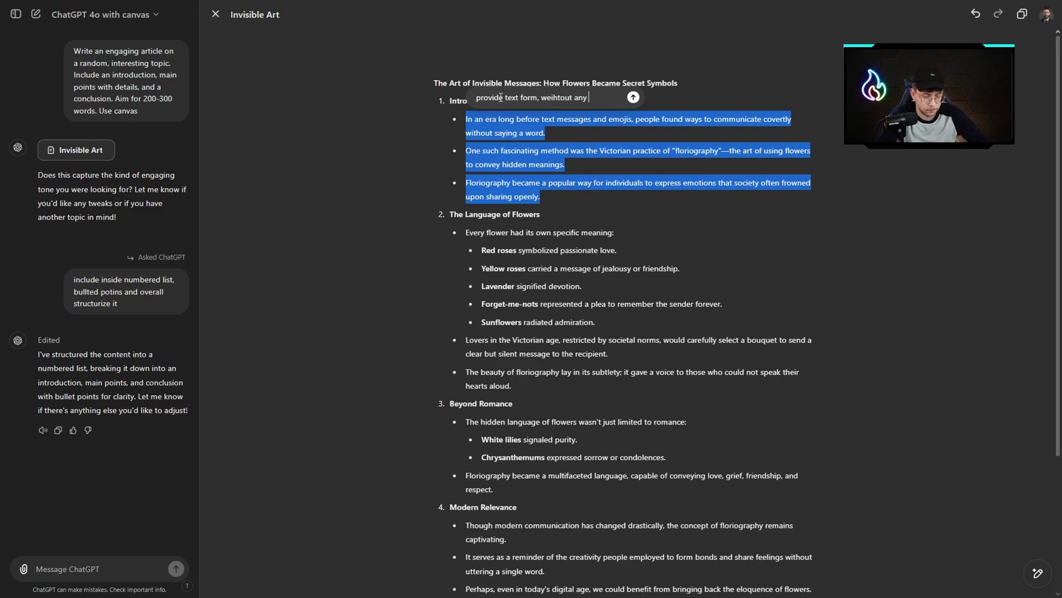
key(BackSpace)
key(BackSpace)
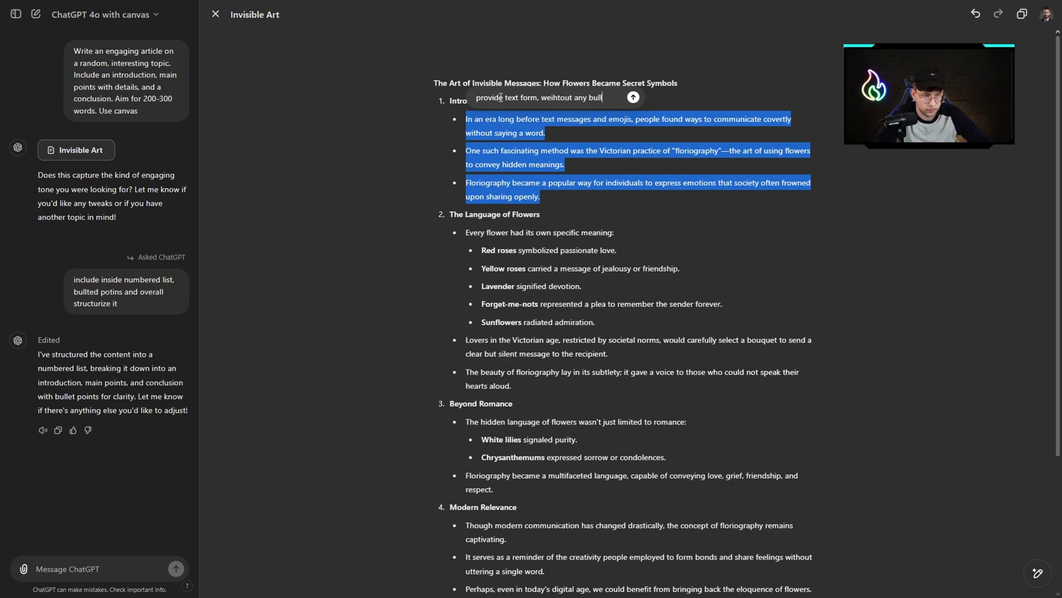
text(et points)
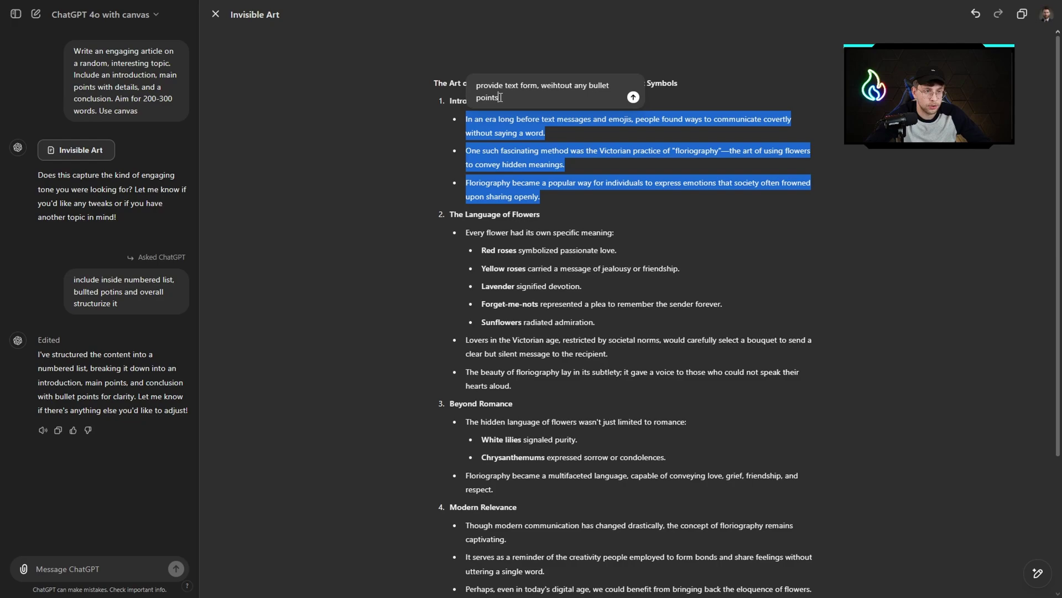
click(633, 98)
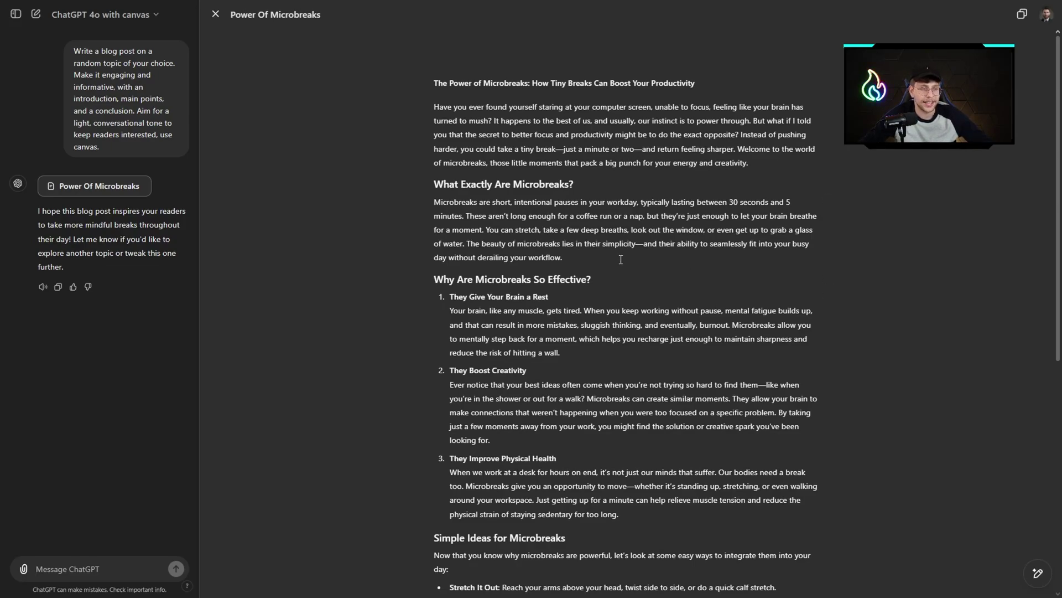
- Ask ChatGPT to 'please expand it significantly' for the 'Microbreaks are short…' paragraph
triple_click(573, 257)
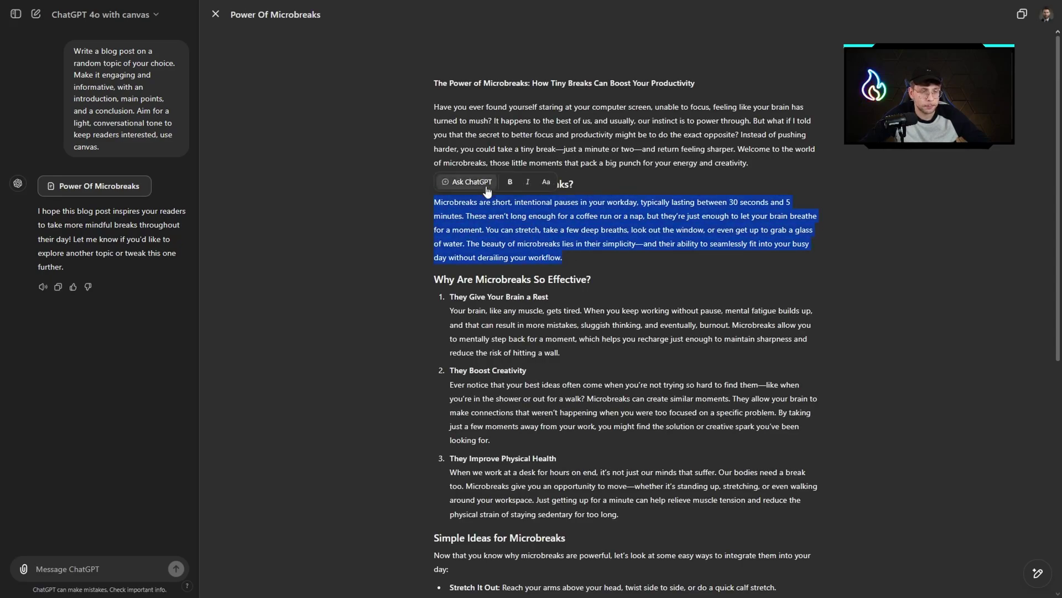
click(487, 190)
key(Escape)
drag(581, 252, 433, 205)
click(481, 179)
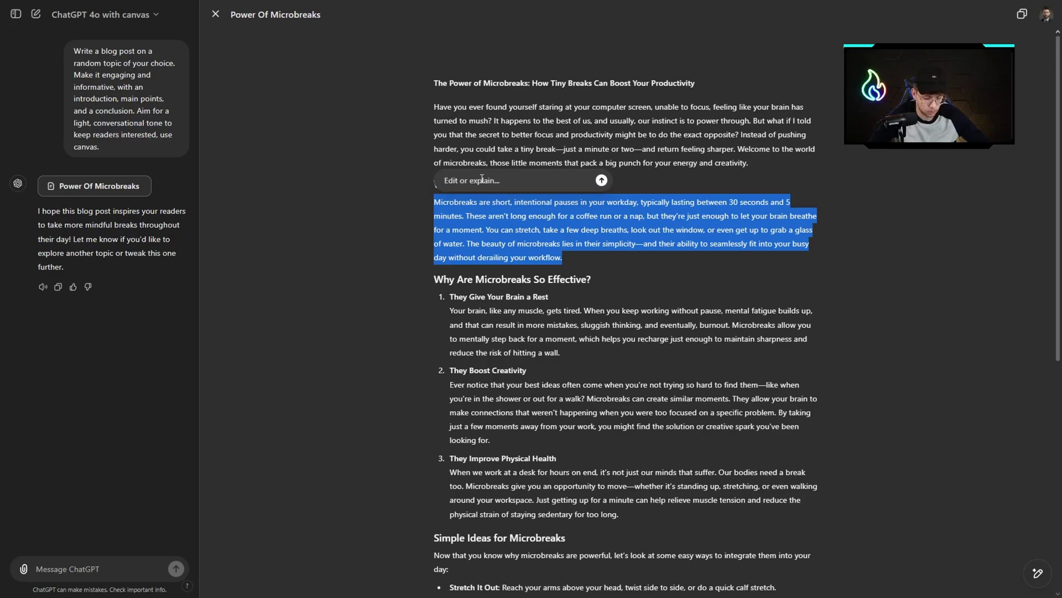
text(please expand it significially)
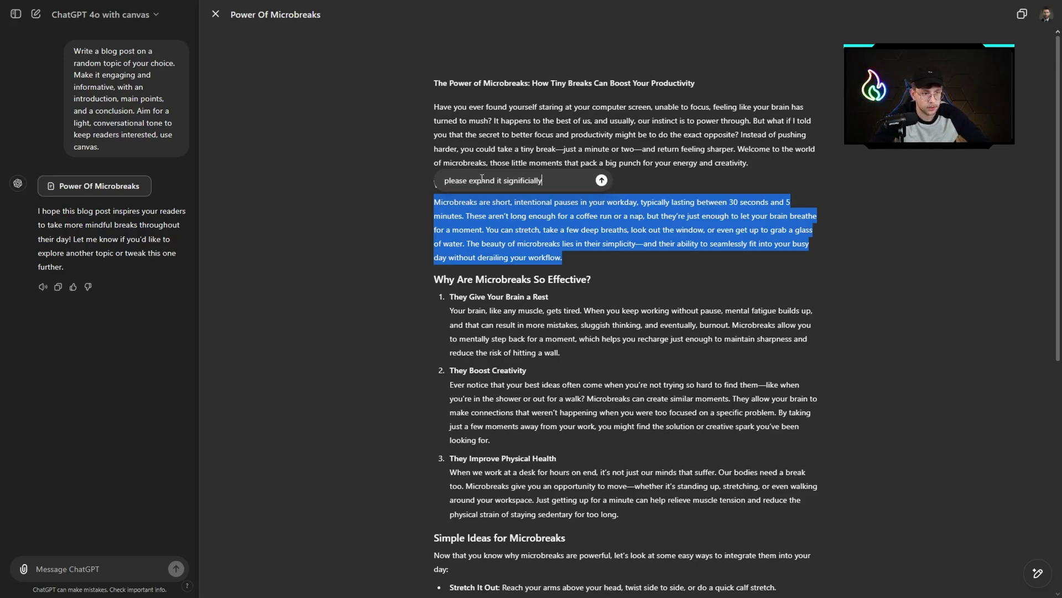
key(Return)
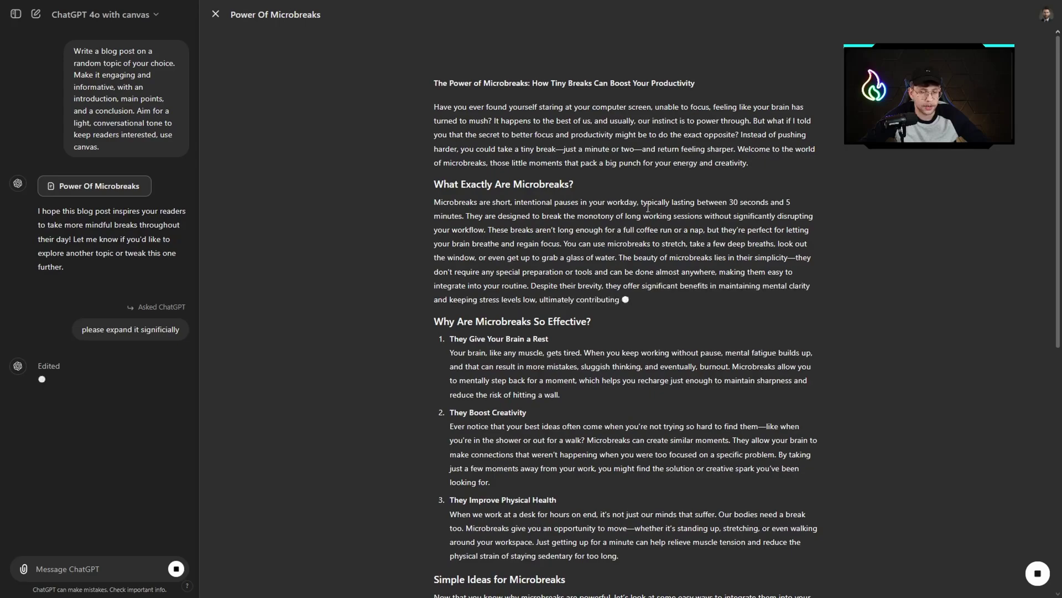
scroll(567, 252, down, 3)
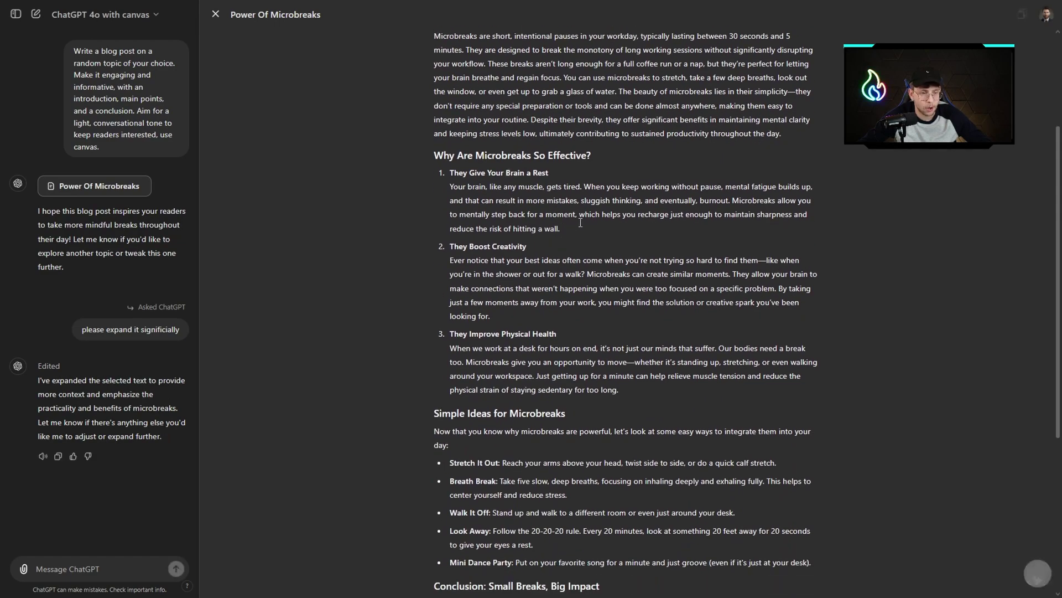
- Have ChatGPT trim the five microbreak idea bullets to Stretch It Out, Breath Break and Walk It Off
scroll(637, 397, down, 3)
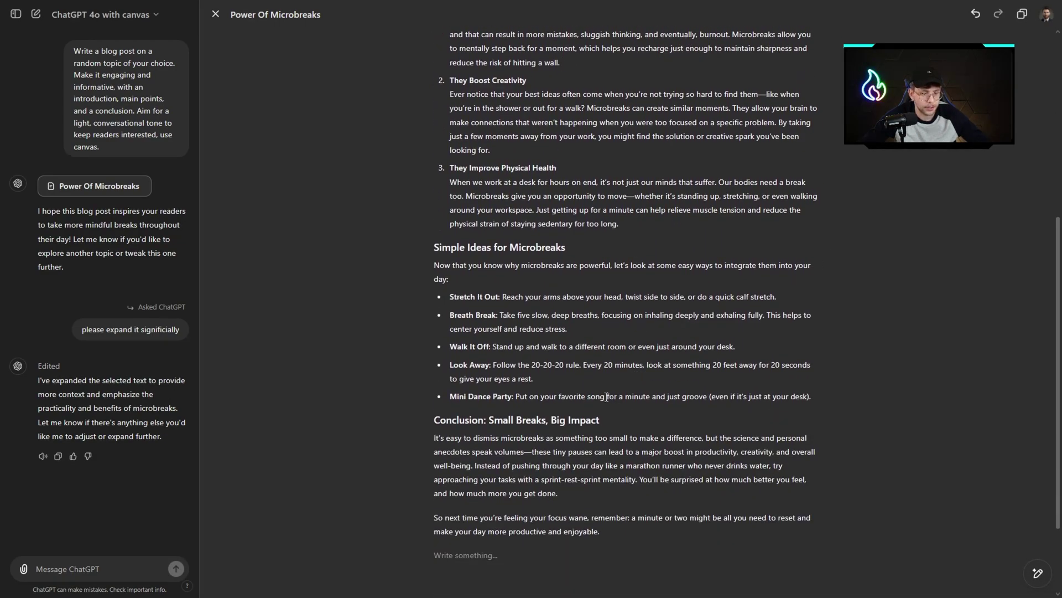
drag(829, 402, 450, 296)
click(477, 276)
text(include only 3 the most importantn)
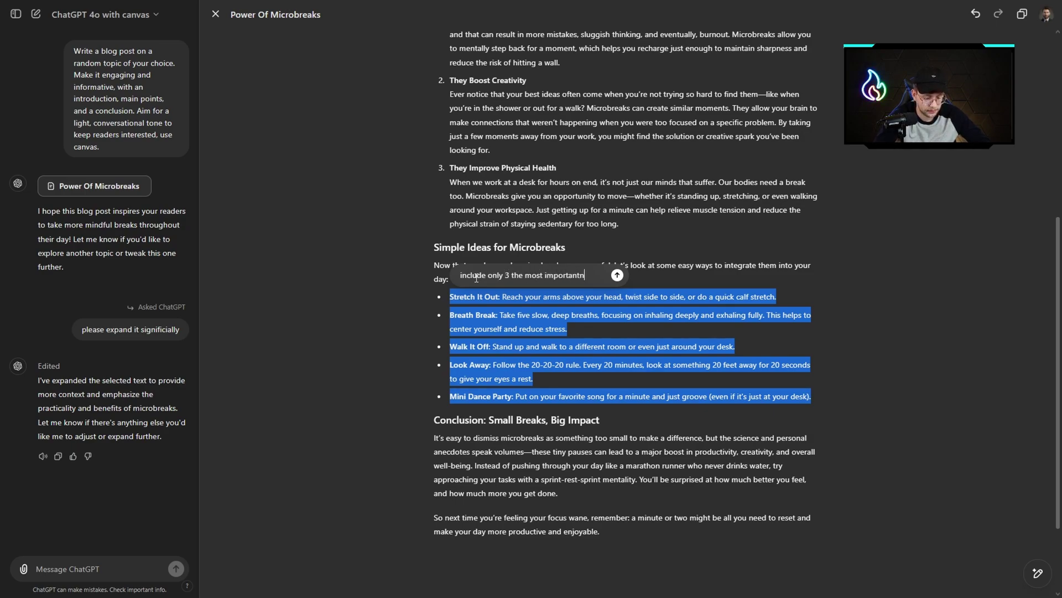
text(point)
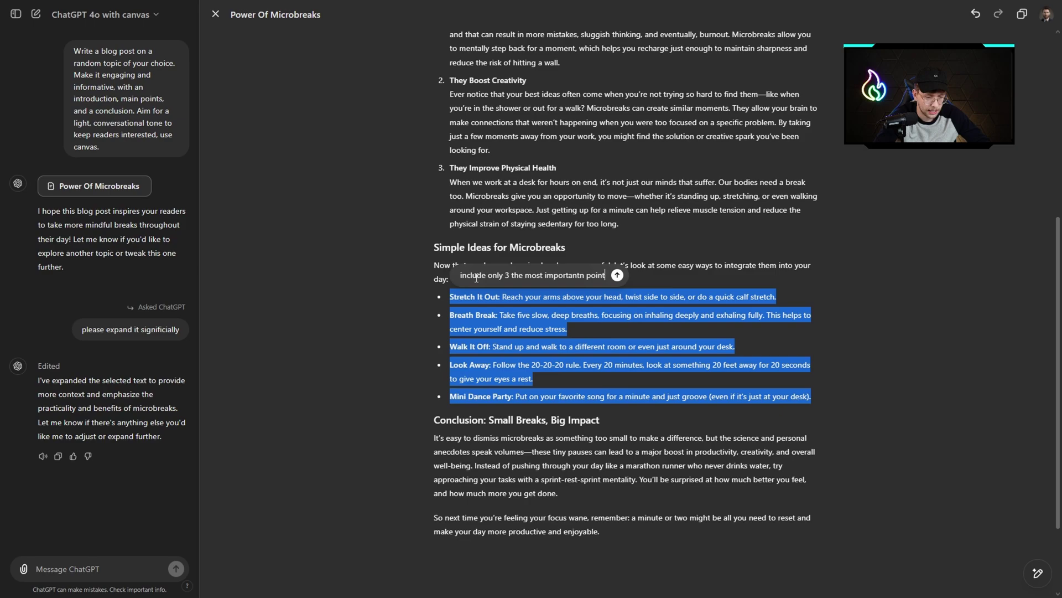
text(s)
key(Return)
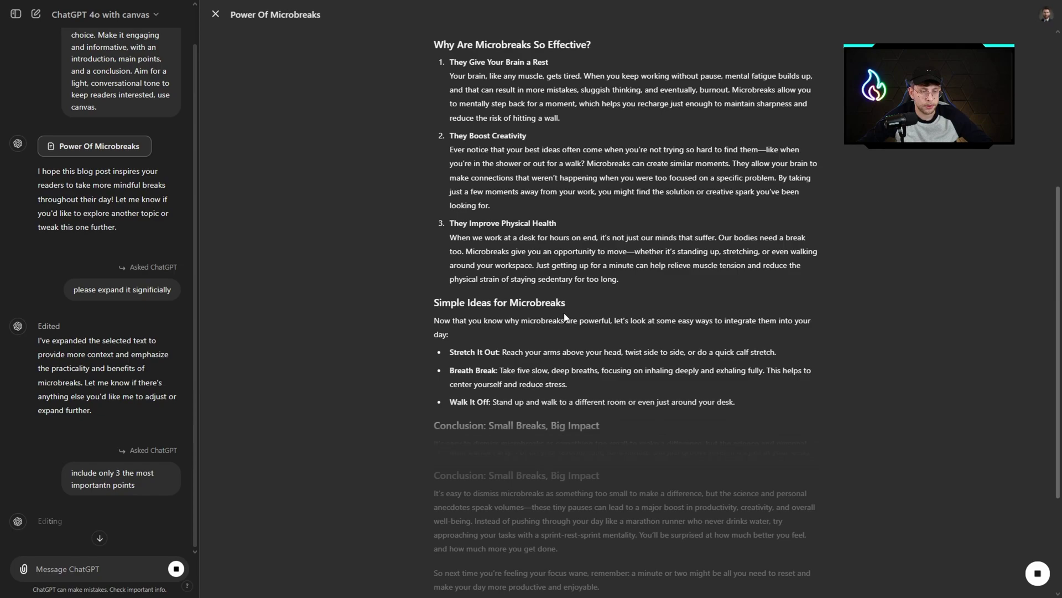
drag(756, 343, 437, 297)
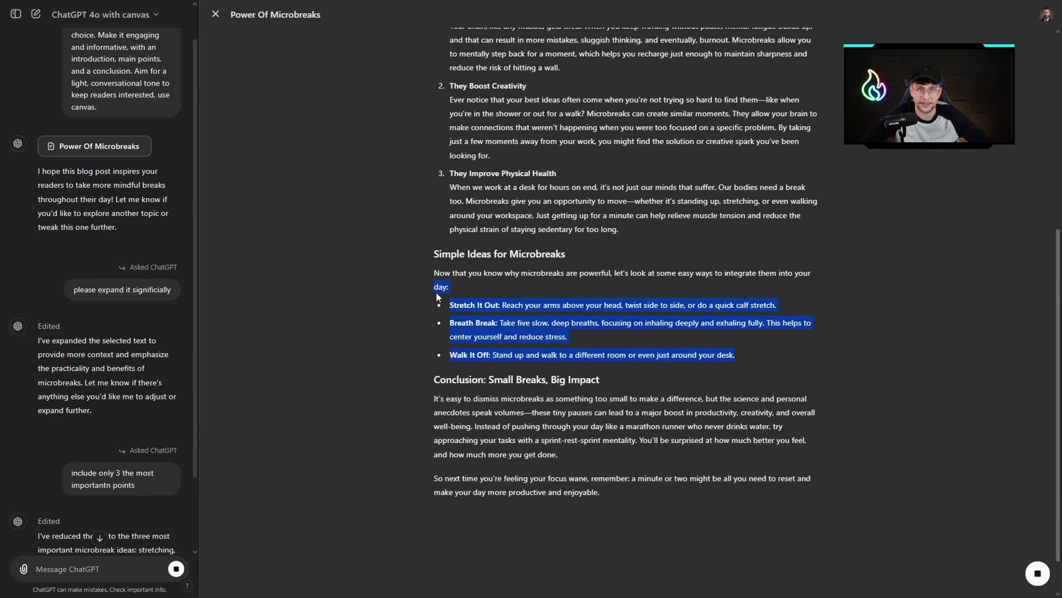